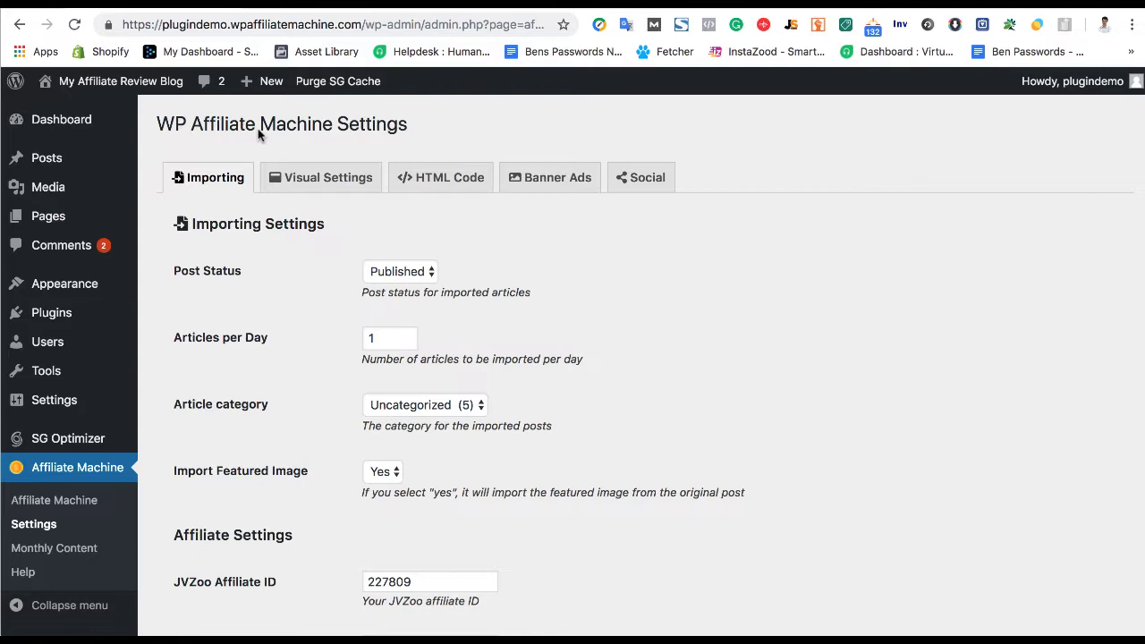
# Step: Scroll through the plugin's affiliate ID settings
pyautogui.scroll(-3, 349, 391)
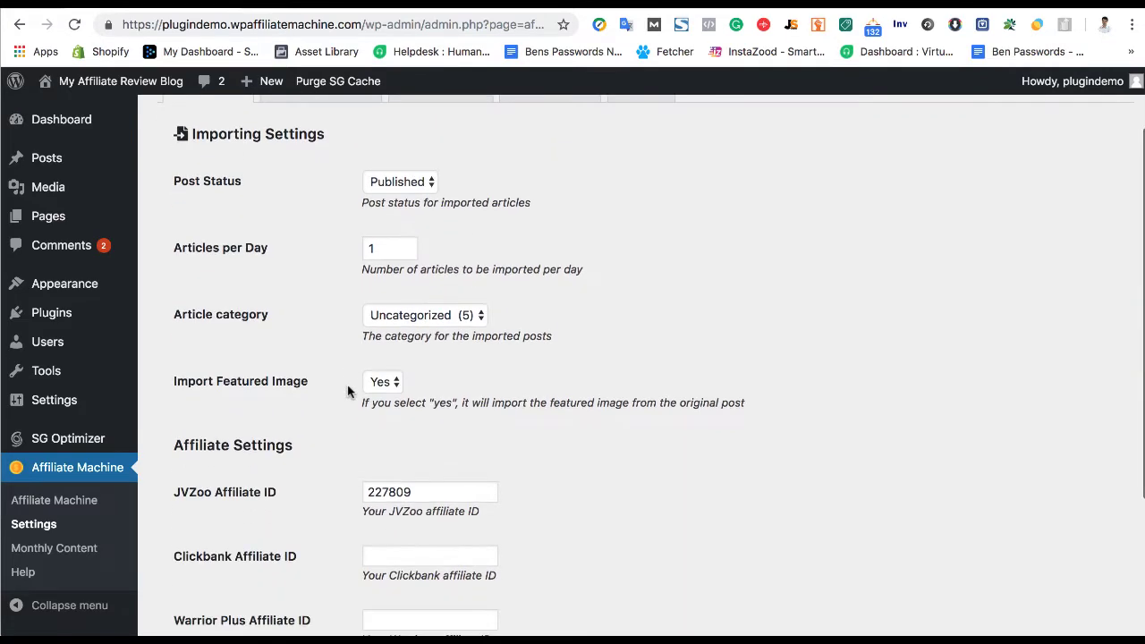
pyautogui.scroll(-2, 348, 390)
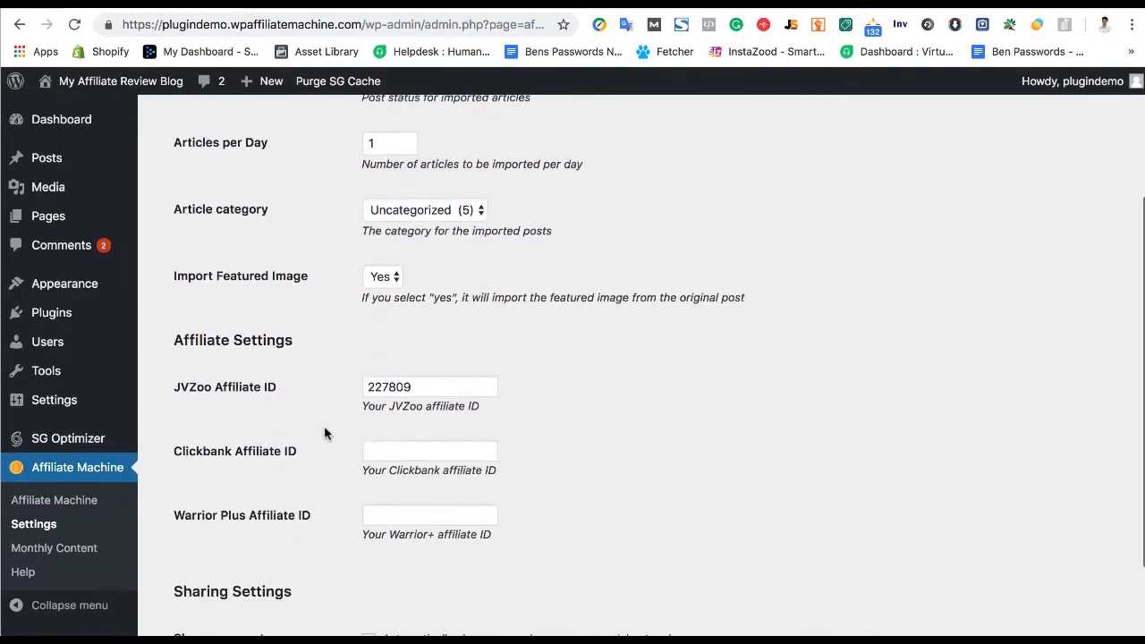
pyautogui.scroll(-1, 323, 428)
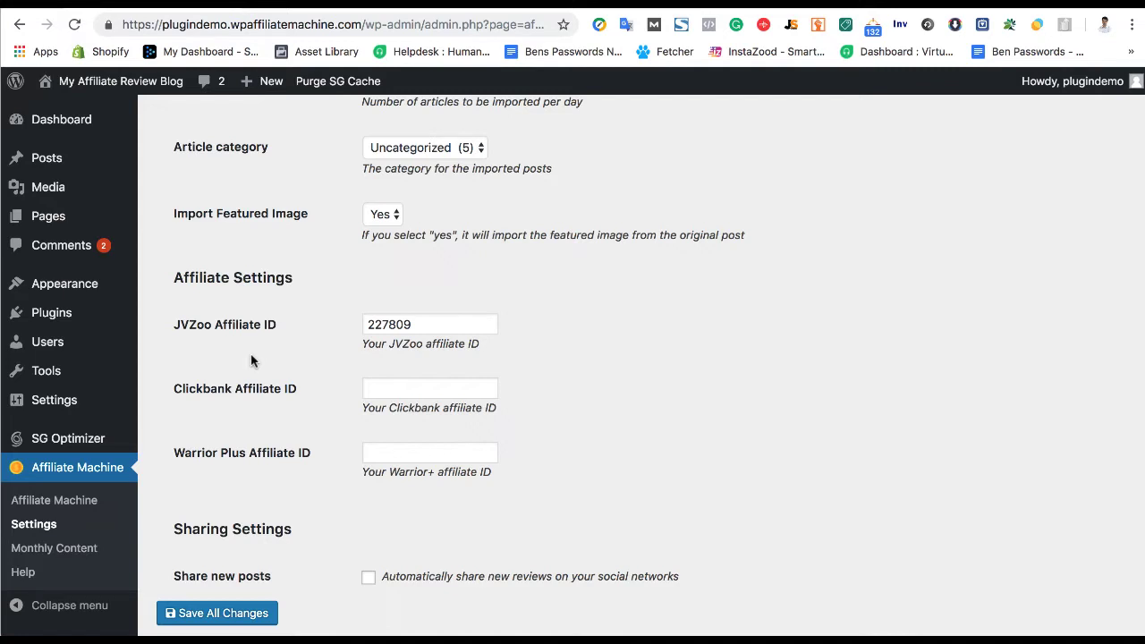
pyautogui.scroll(5, 251, 360)
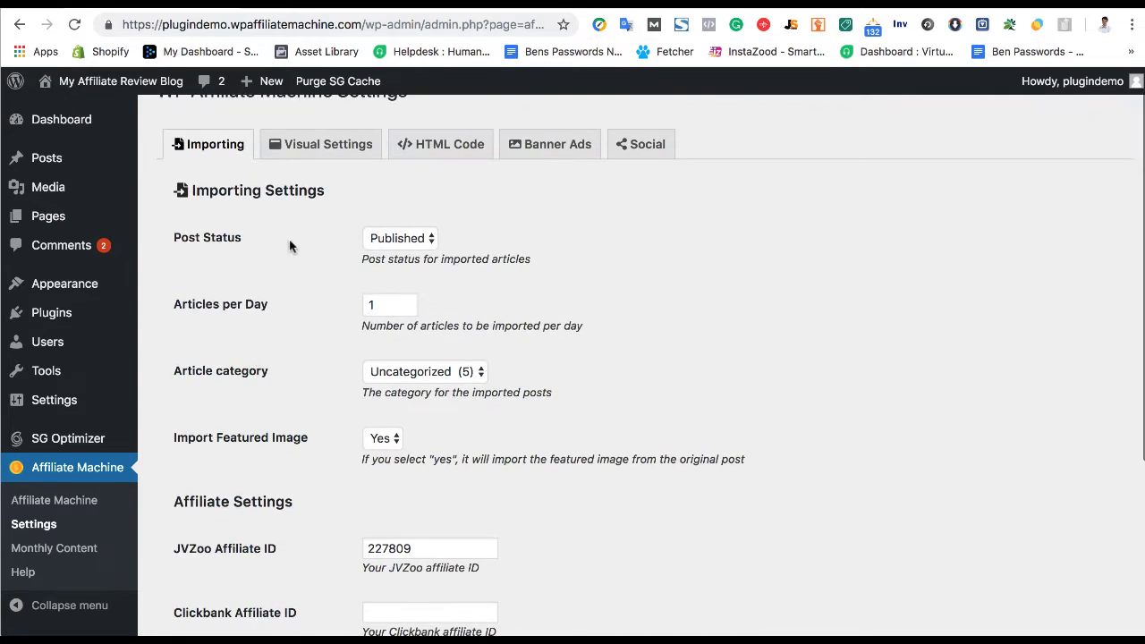
pyautogui.scroll(1, 289, 243)
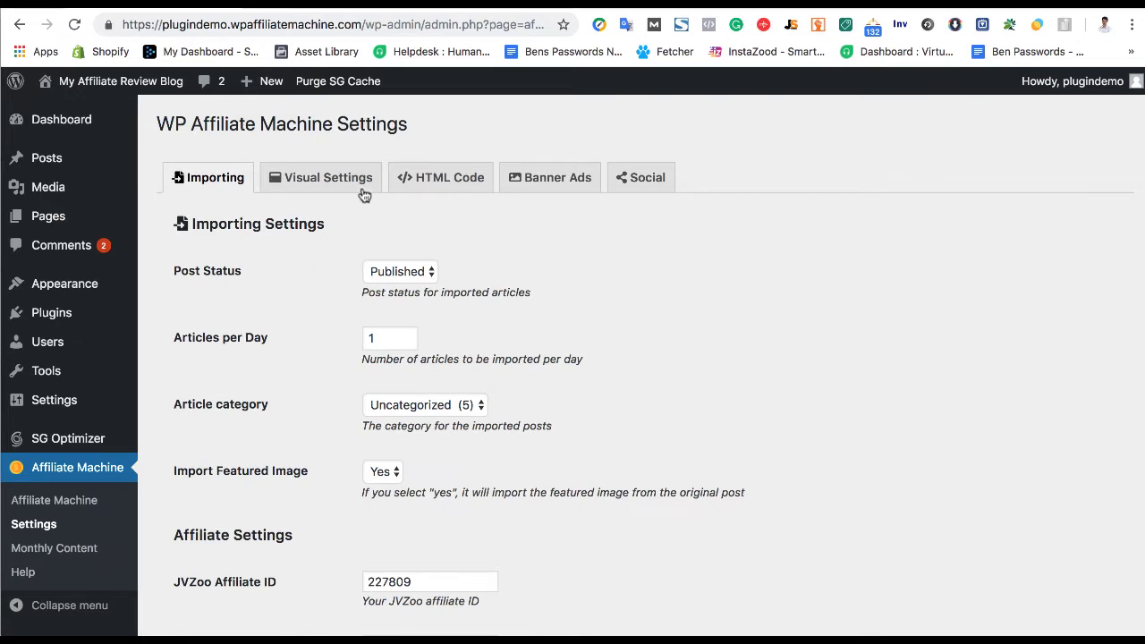
pyautogui.scroll(-2, 265, 294)
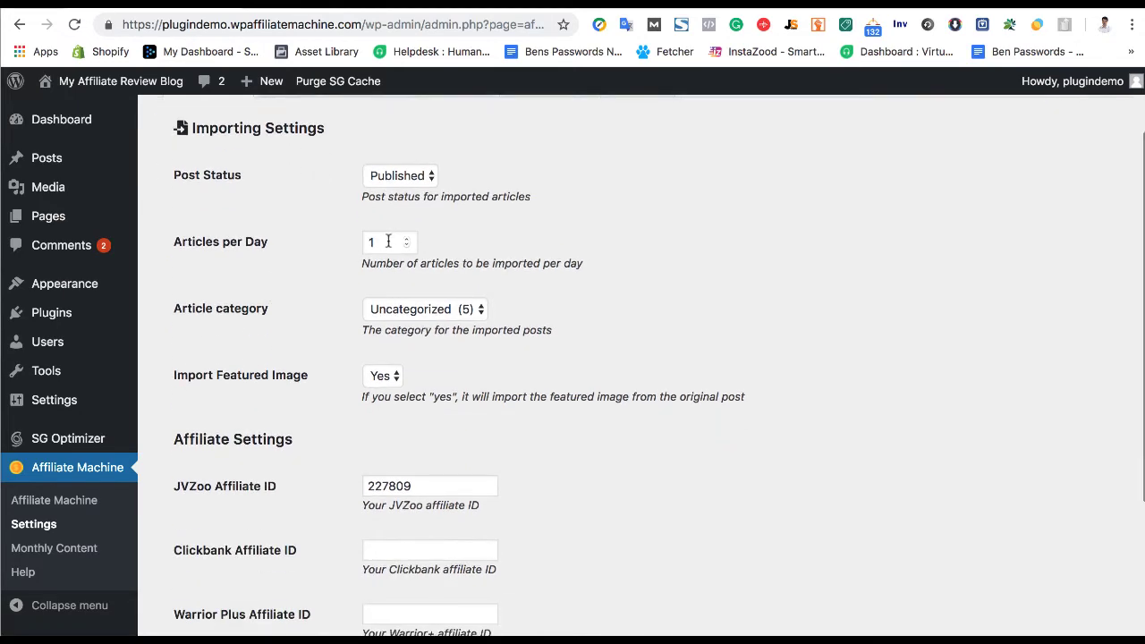
pyautogui.scroll(-2, 327, 315)
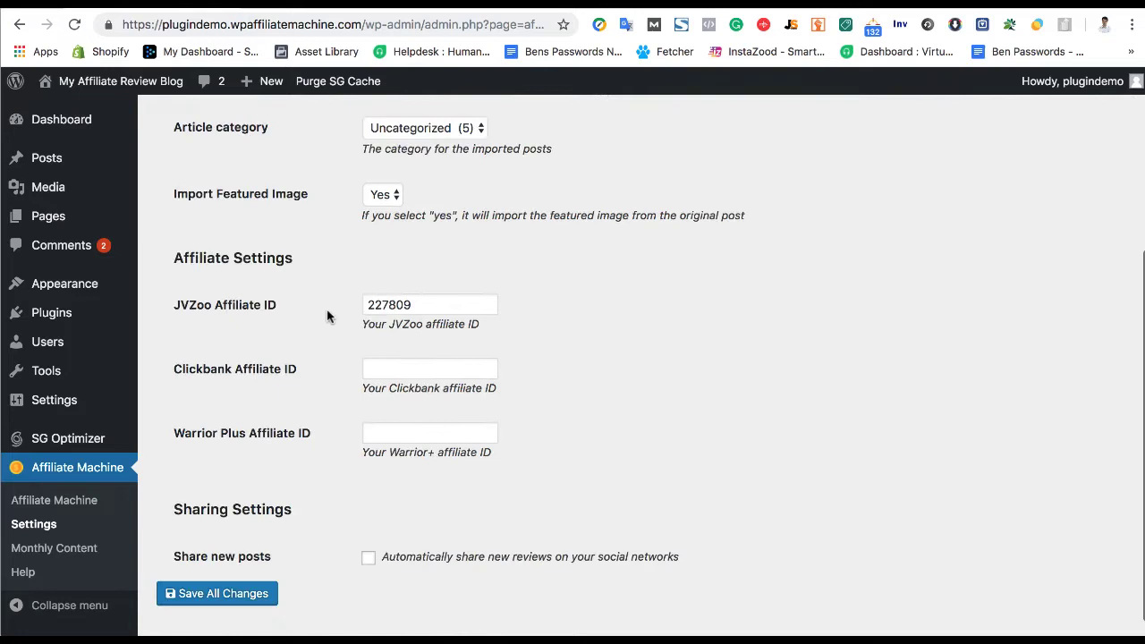
# Step: Point out the JVZoo, Clickbank and Warrior Plus affiliate ID fields
pyautogui.moveTo(488, 305); pyautogui.dragTo(339, 310)
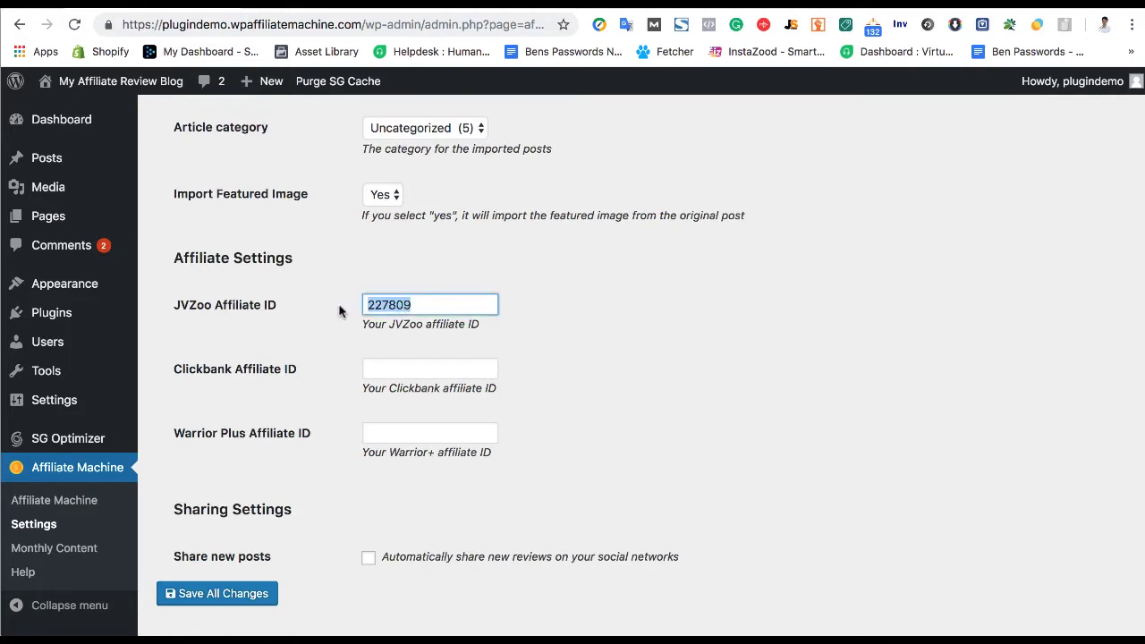
pyautogui.click(388, 364)
pyautogui.click(386, 439)
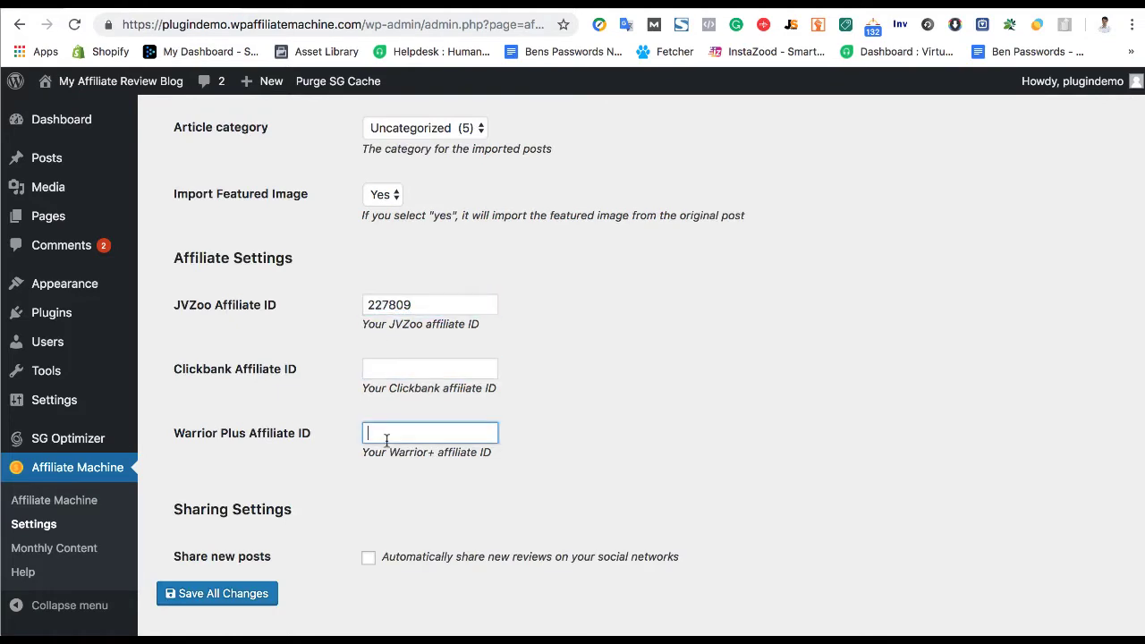
pyautogui.click(307, 431)
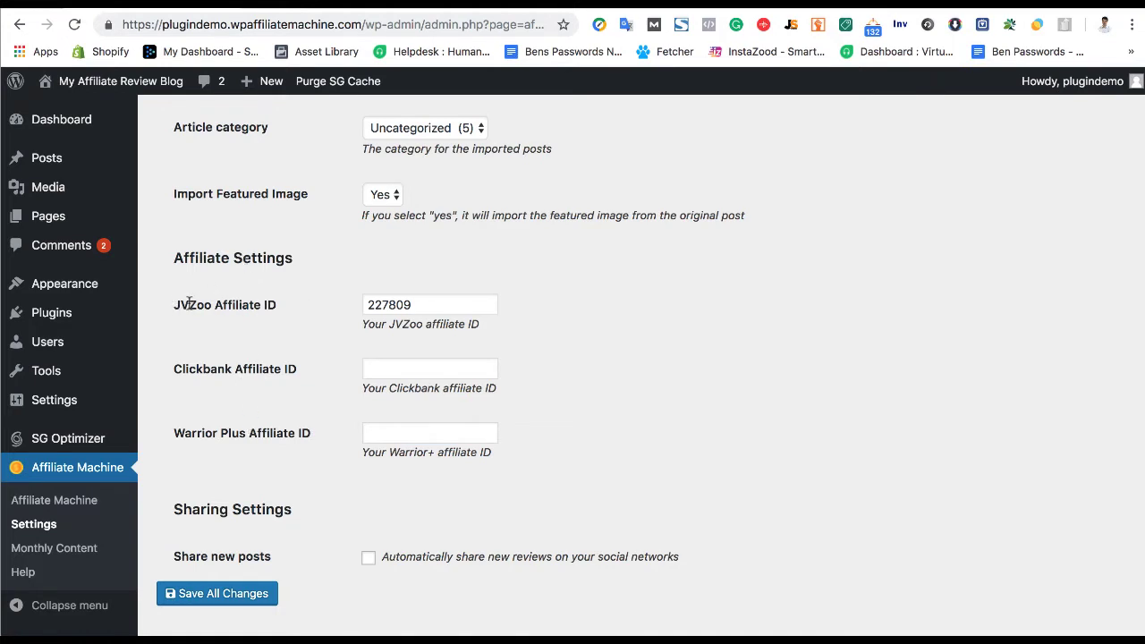
pyautogui.moveTo(175, 304); pyautogui.dragTo(339, 309)
pyautogui.click(314, 311)
pyautogui.scroll(5, 318, 317)
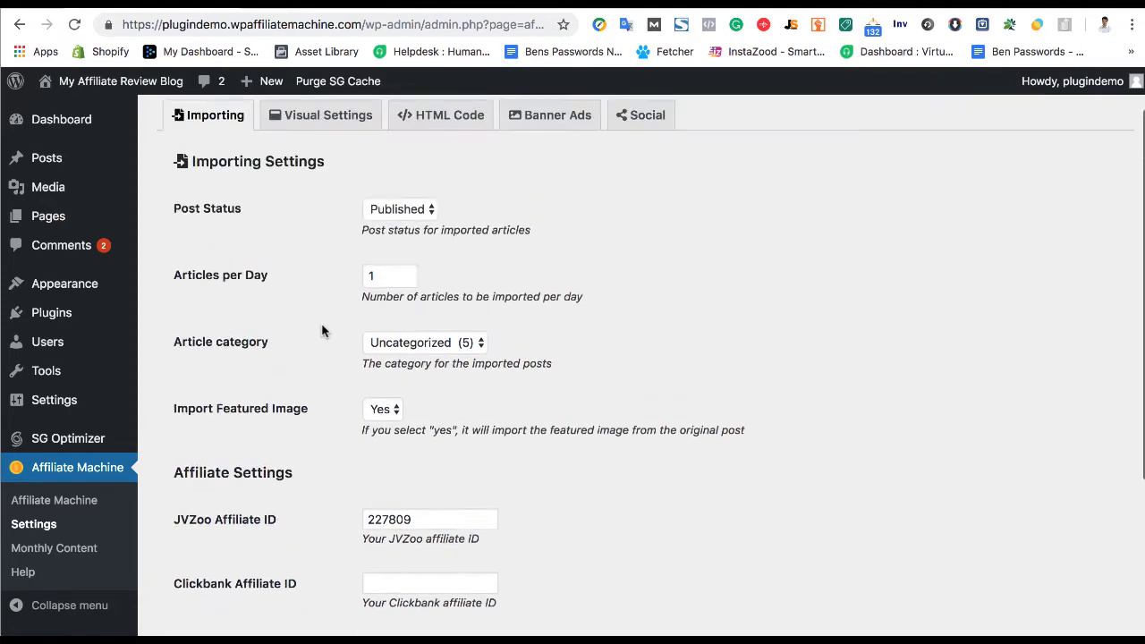
# Step: Review the Visual Settings tab's scrolling box and related offers options
pyautogui.click(344, 189)
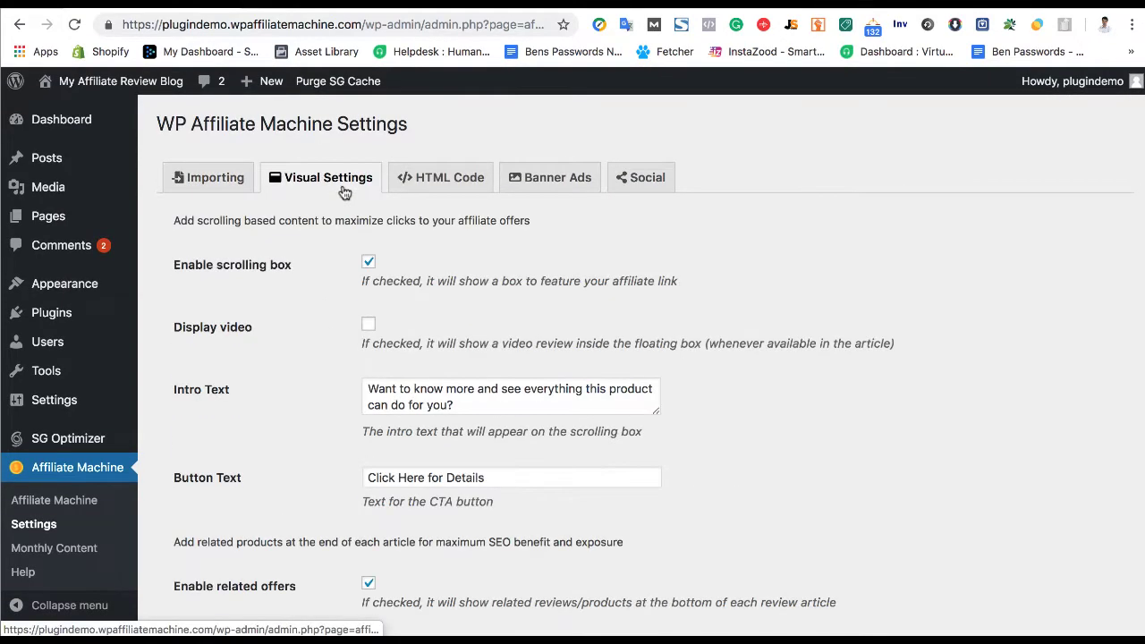
pyautogui.scroll(-2, 241, 362)
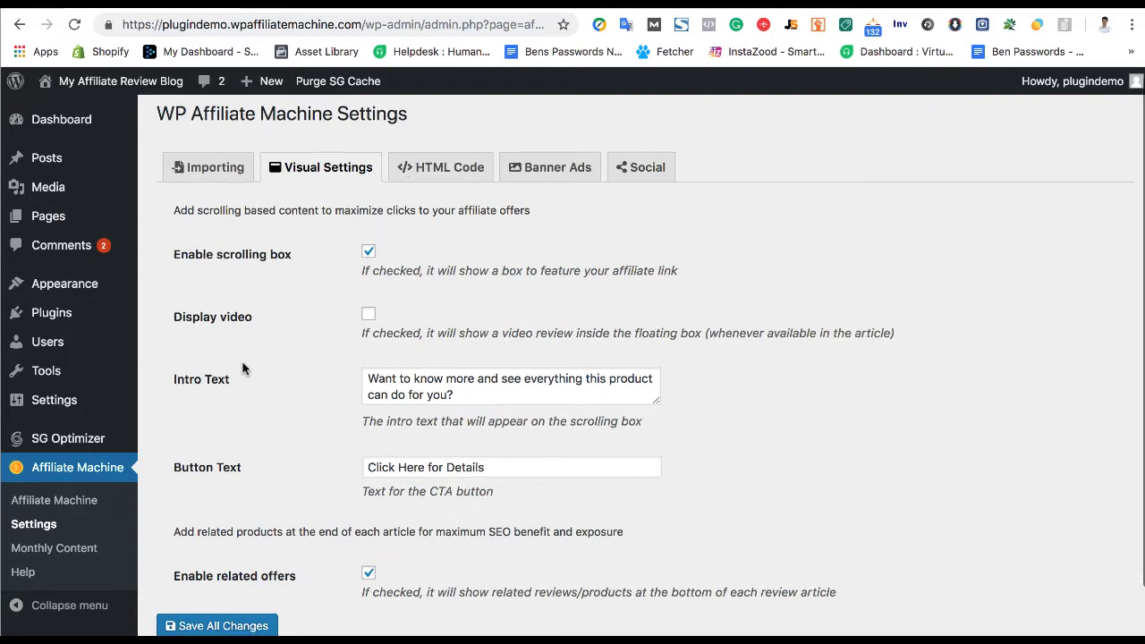
pyautogui.moveTo(367, 323); pyautogui.dragTo(500, 342)
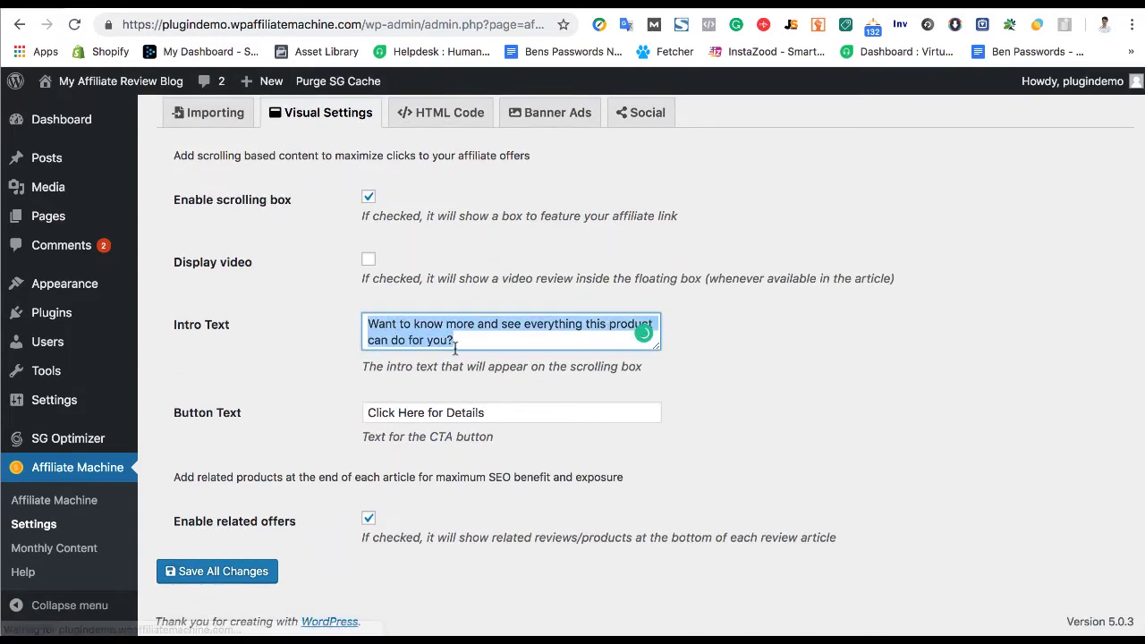
pyautogui.click(295, 362)
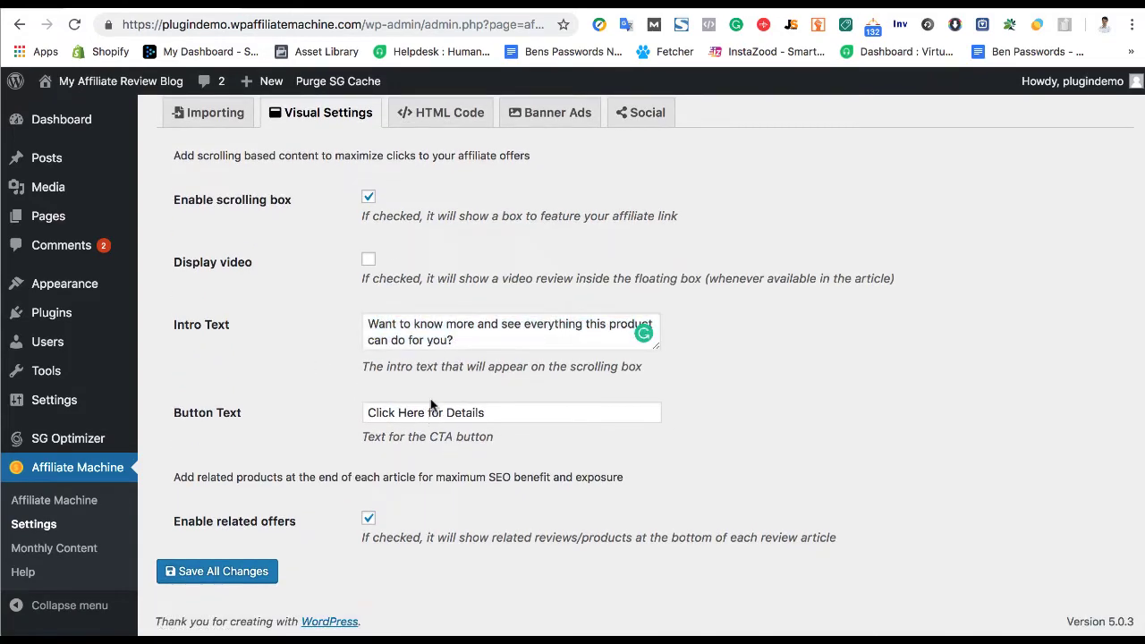
pyautogui.scroll(2, 430, 403)
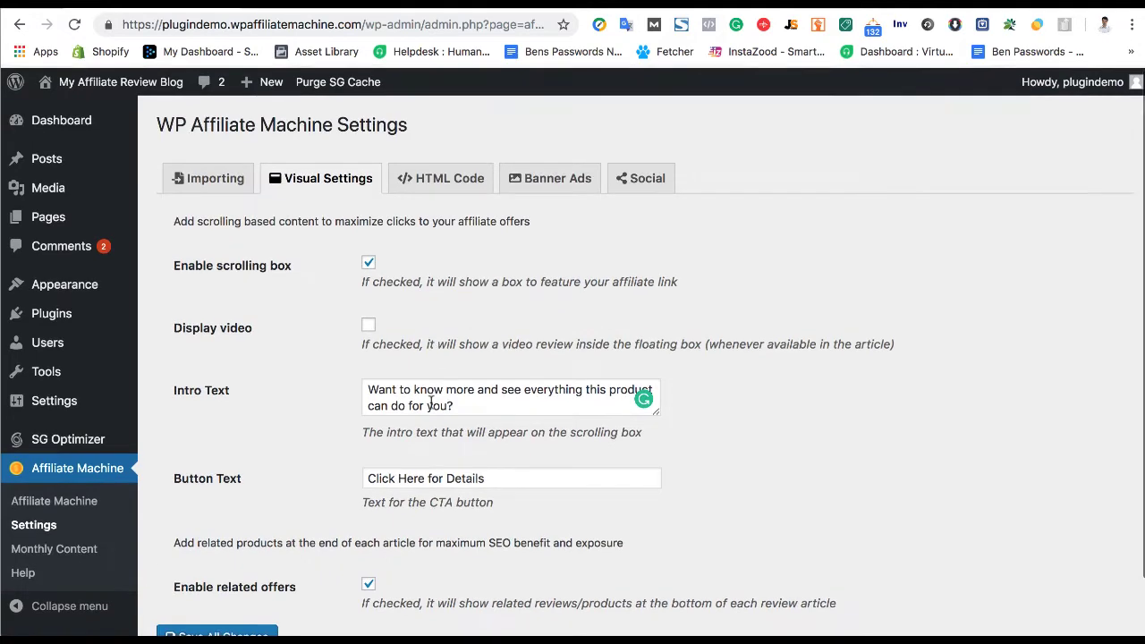
# Step: Look over the HTML Code and Banner Ads settings tabs
pyautogui.click(426, 184)
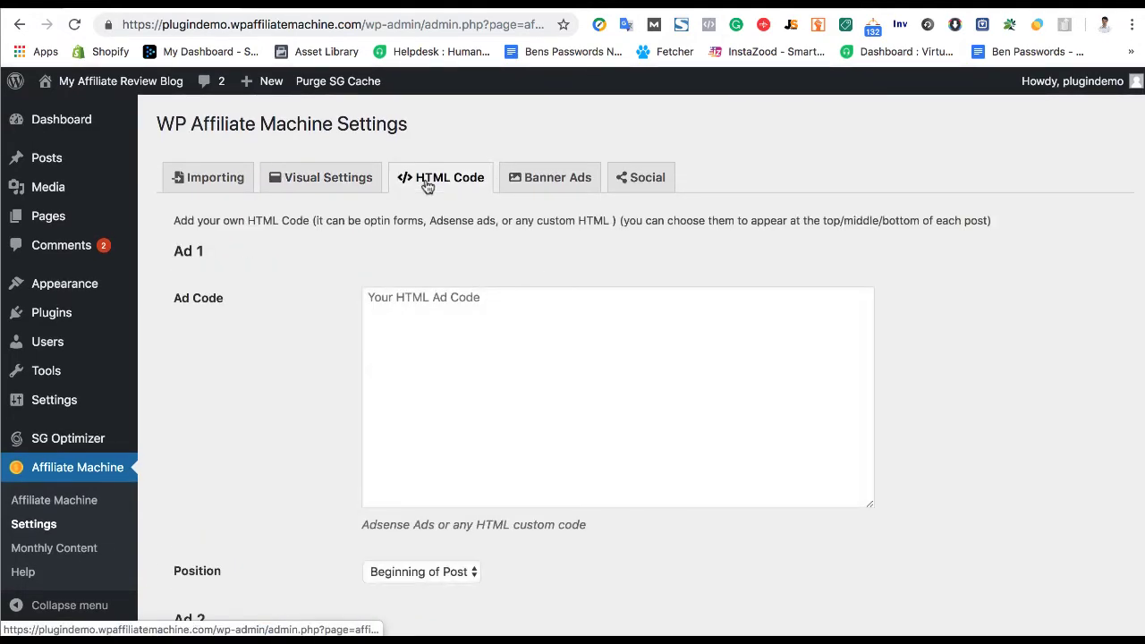
pyautogui.click(546, 184)
pyautogui.scroll(-5, 365, 439)
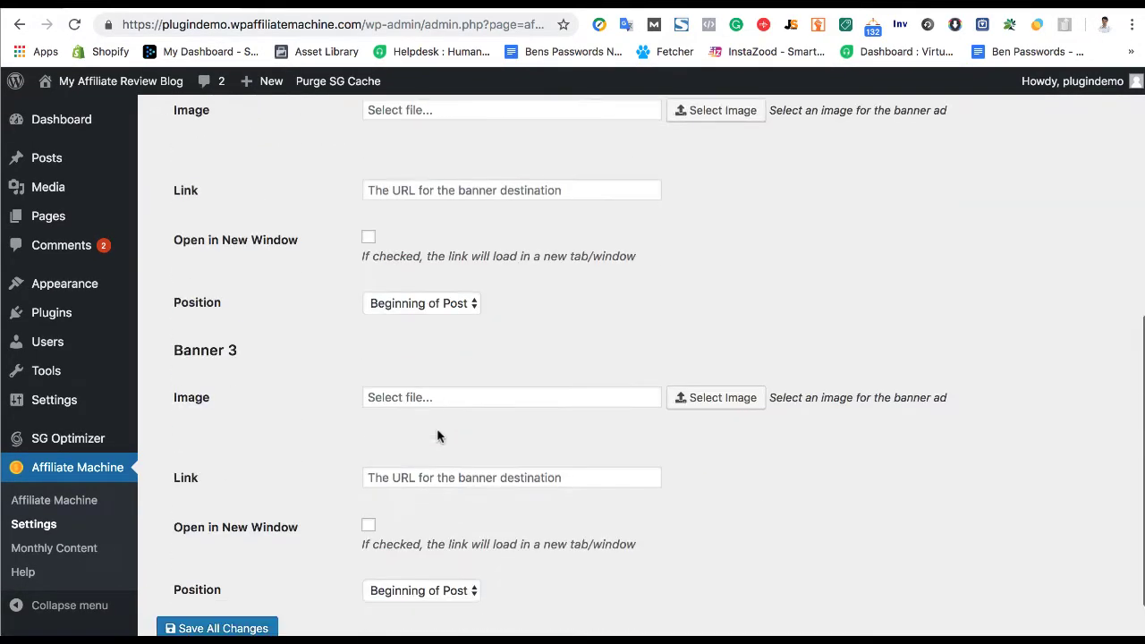
pyautogui.scroll(5, 439, 435)
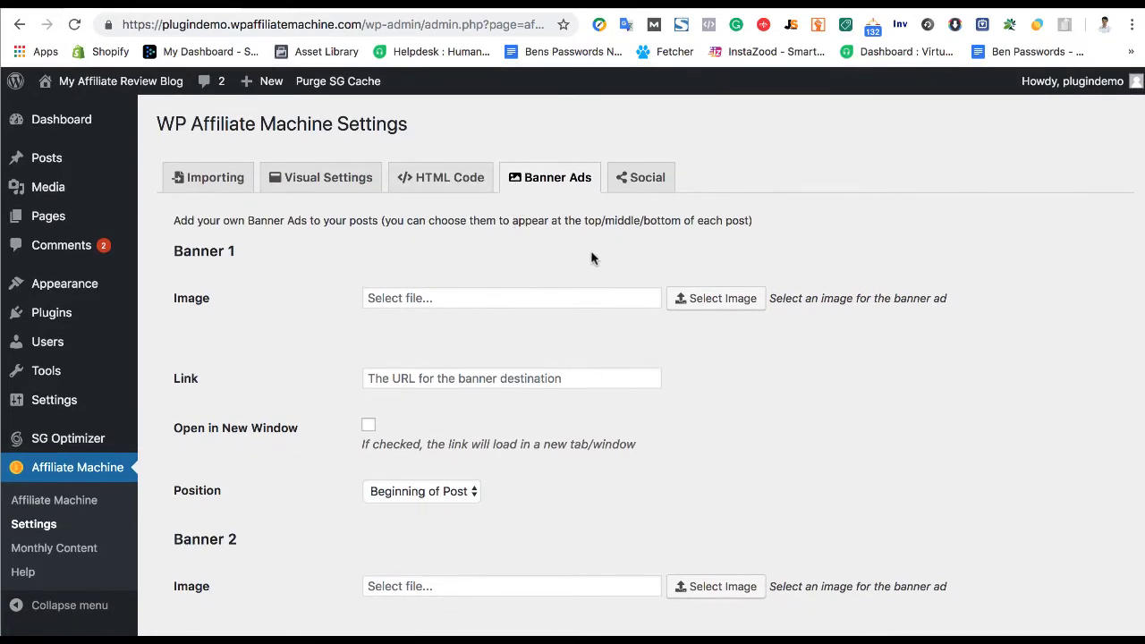
# Step: Scroll through the Social tab's Facebook, Twitter, Medium and Tumblr fields
pyautogui.click(637, 183)
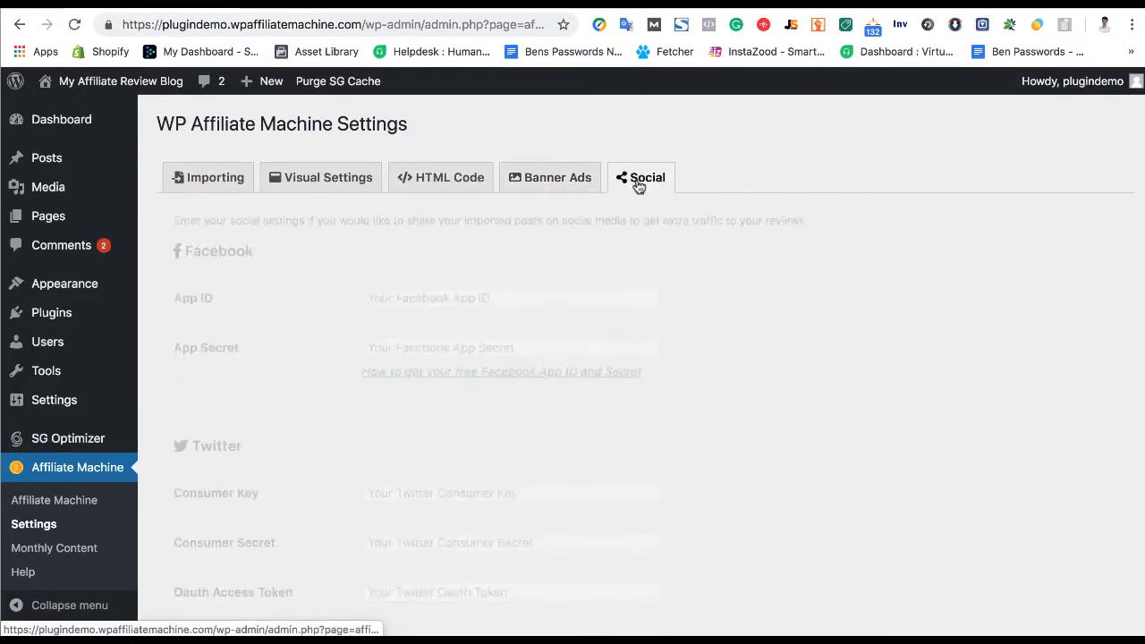
pyautogui.scroll(-10, 431, 271)
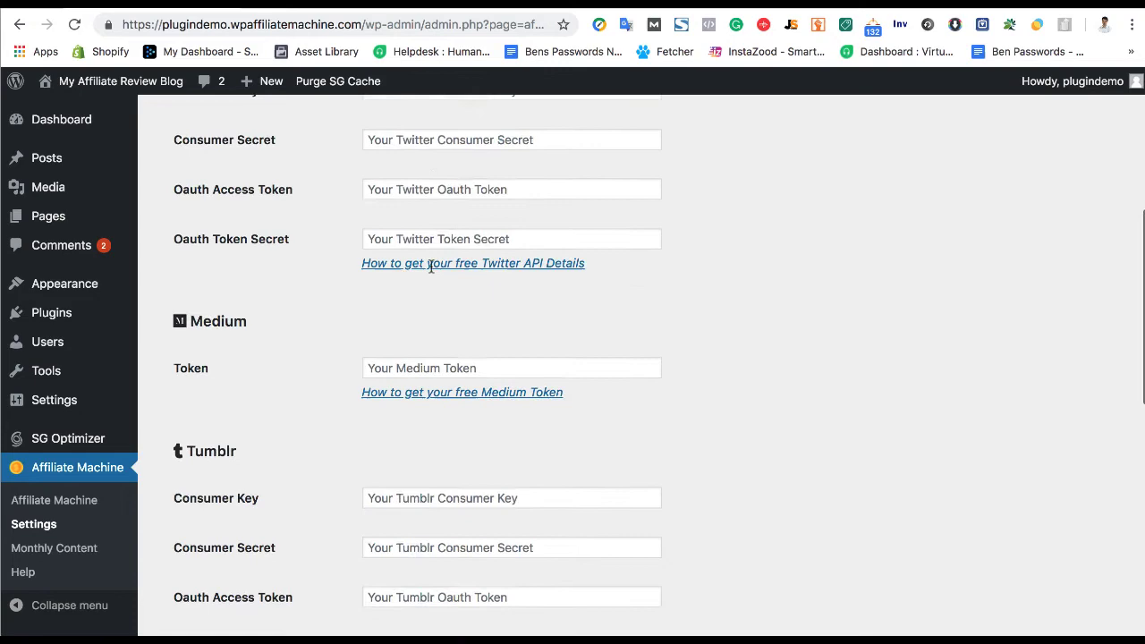
pyautogui.scroll(10, 430, 266)
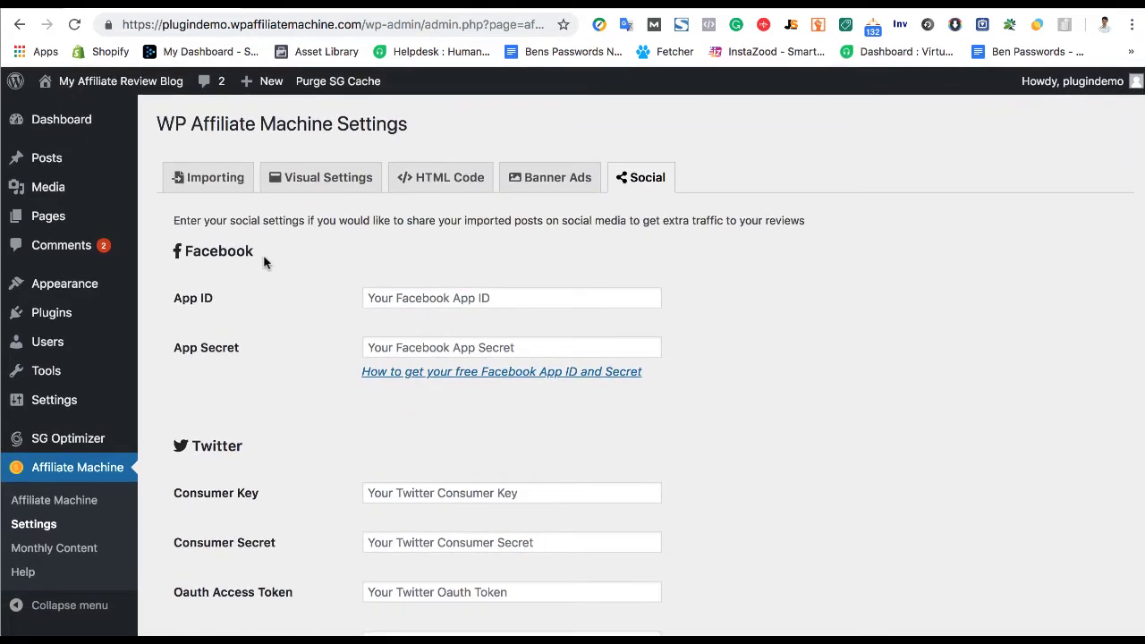
pyautogui.scroll(-1, 53, 429)
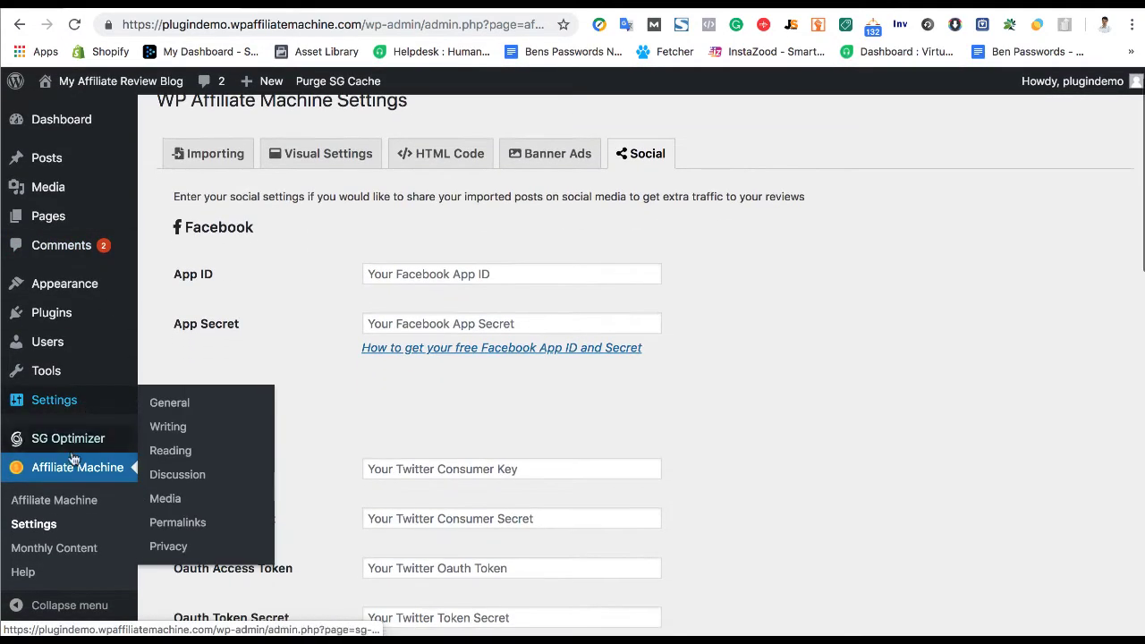
# Step: Open Affiliate Machine's Imported Posts list and scroll through it
pyautogui.click(62, 505)
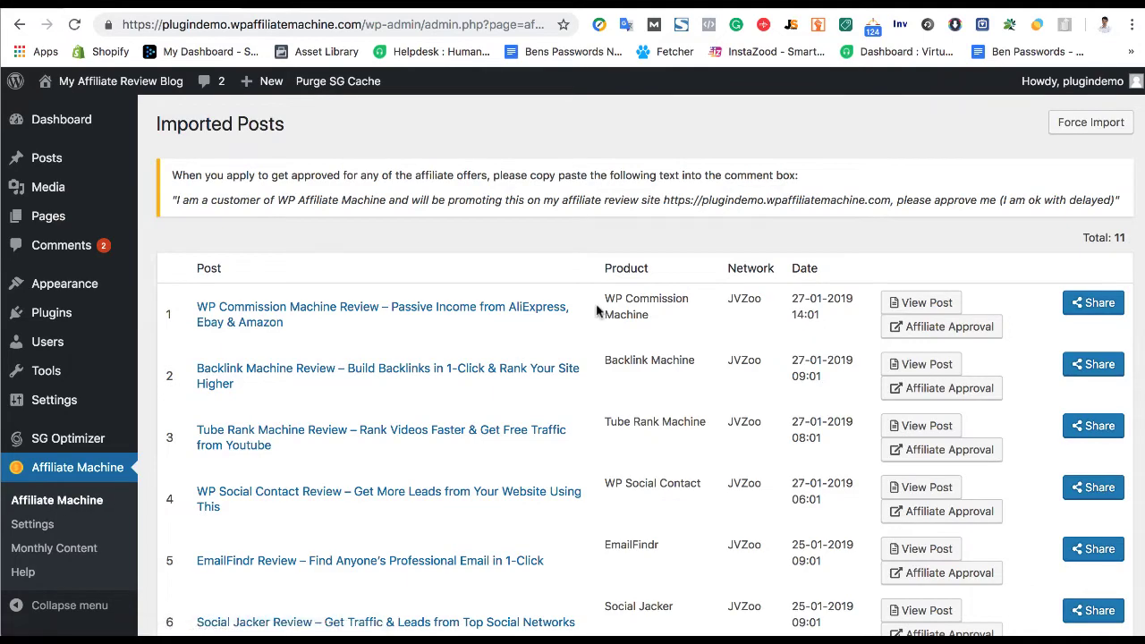
pyautogui.scroll(-5, 523, 302)
pyautogui.scroll(5, 525, 302)
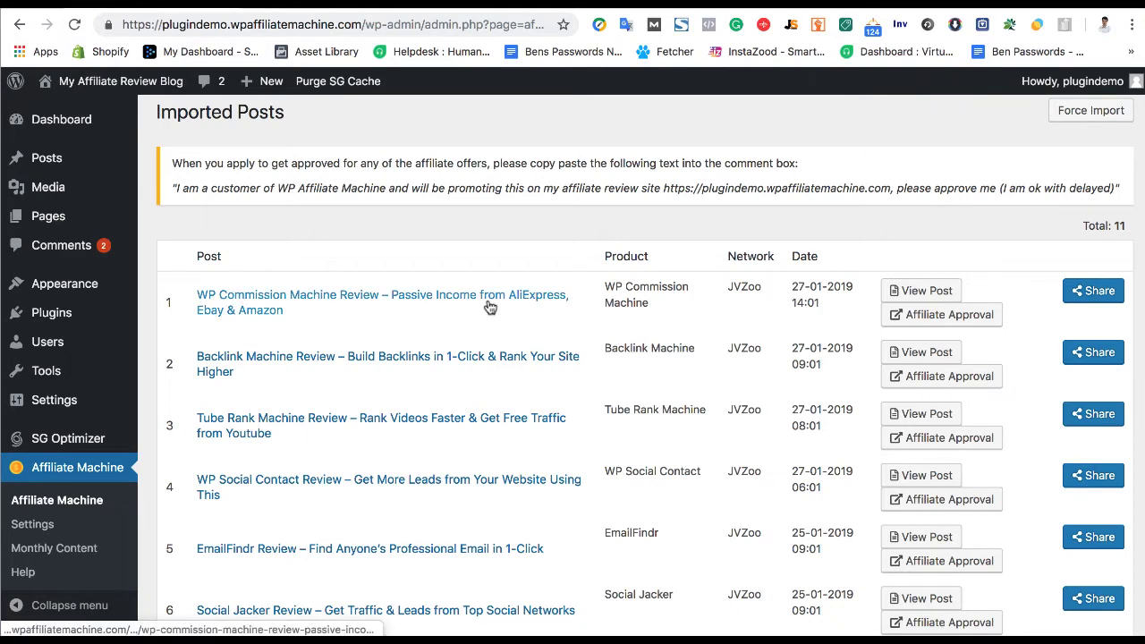
# Step: Check the blog's full Posts list, then return to Affiliate Machine's Imported Posts
pyautogui.click(76, 158)
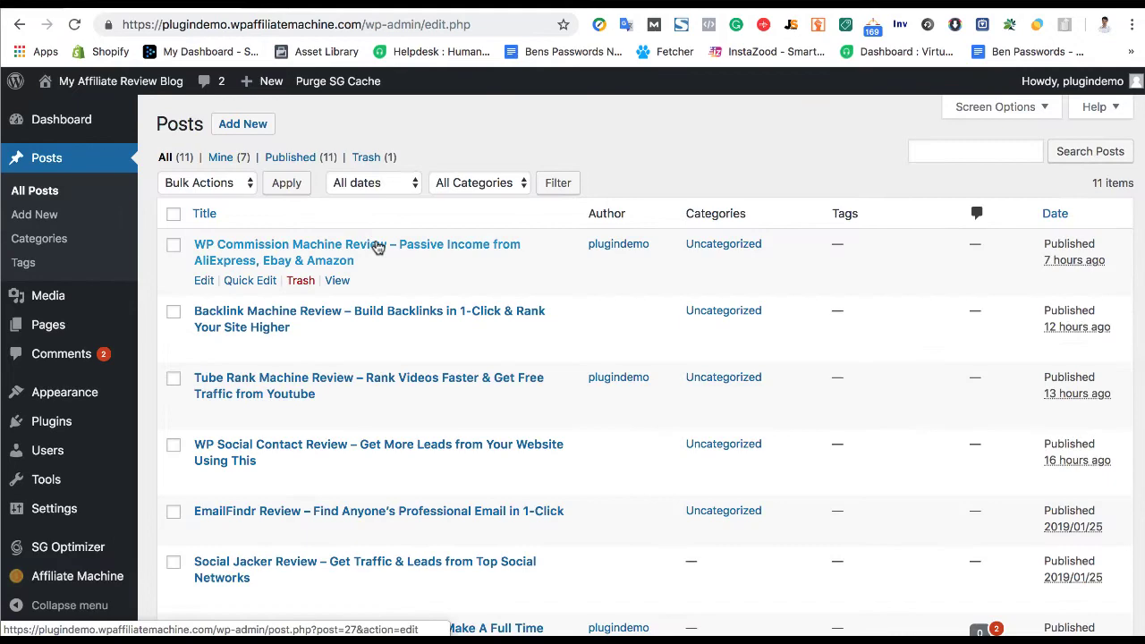
pyautogui.scroll(-1, 54, 505)
pyautogui.moveTo(64, 576)
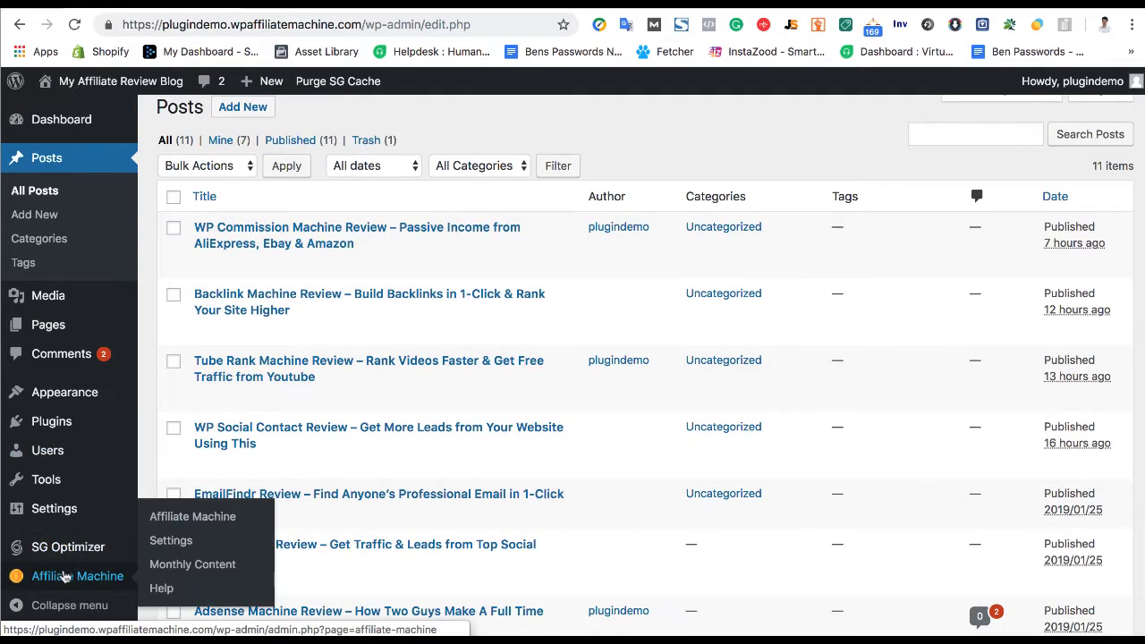
pyautogui.scroll(-3, 71, 559)
pyautogui.click(56, 573)
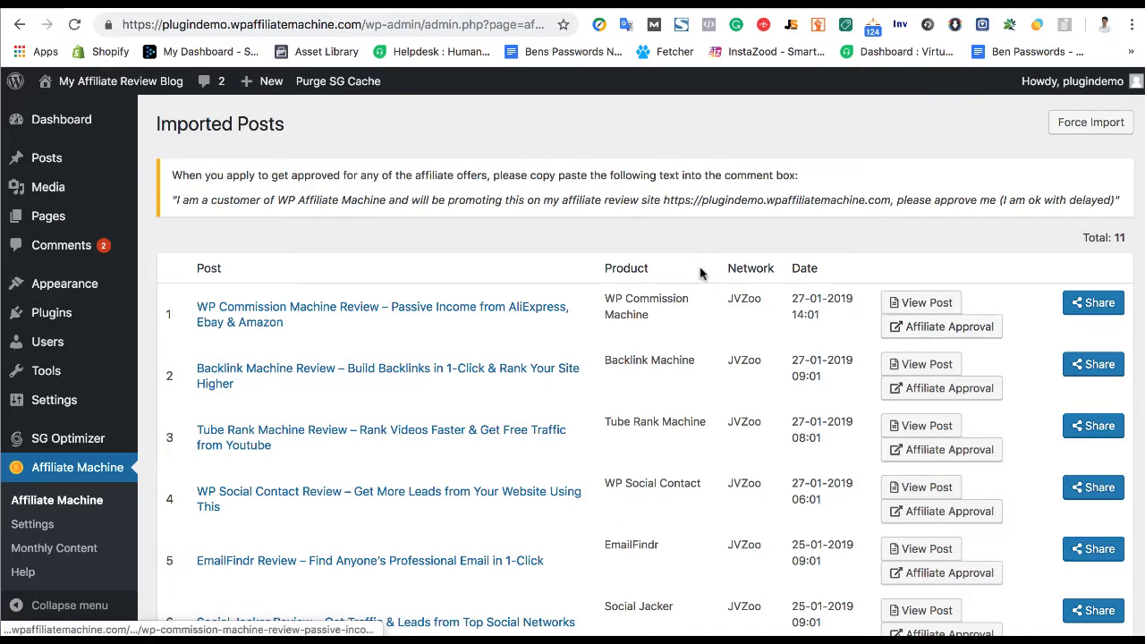
pyautogui.scroll(-1, 259, 327)
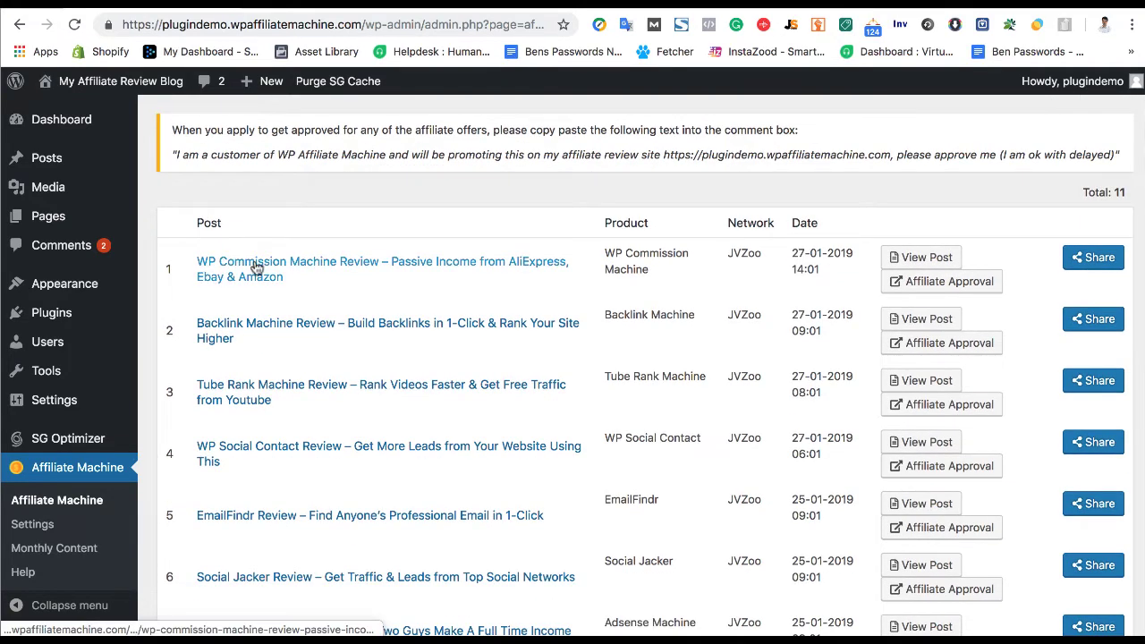
pyautogui.click(933, 259)
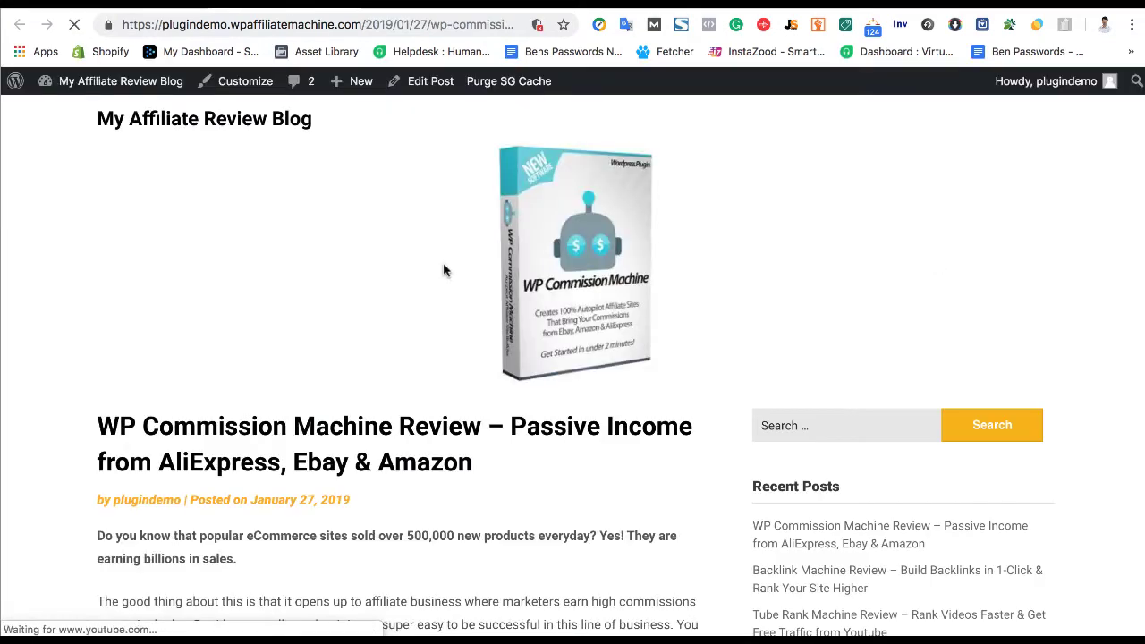
pyautogui.scroll(-3, 569, 285)
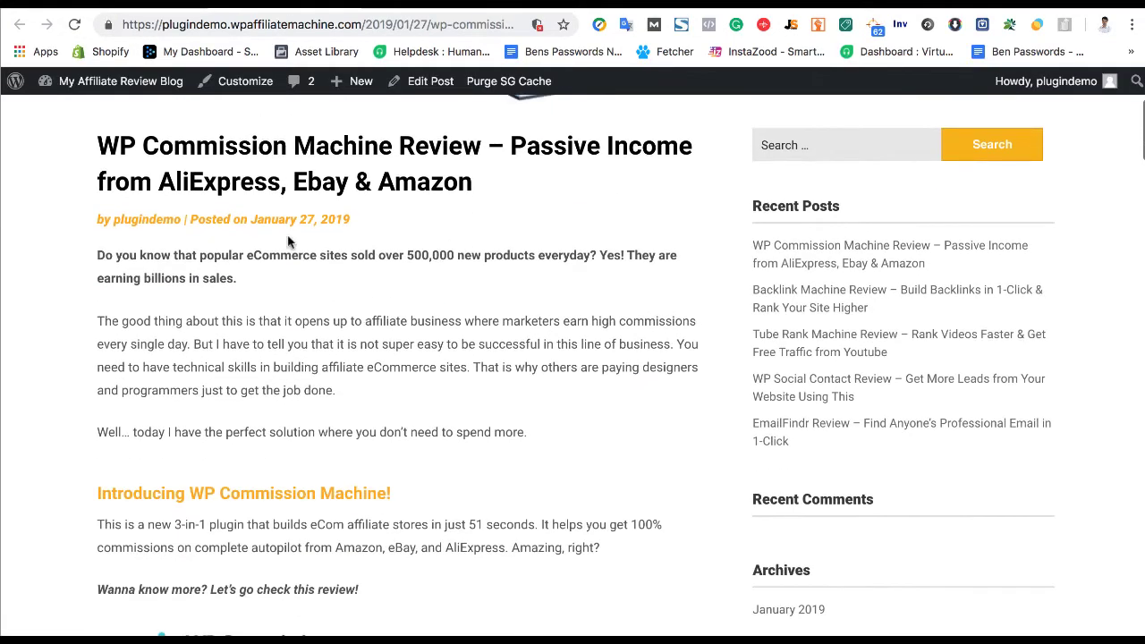
pyautogui.scroll(-15, 317, 241)
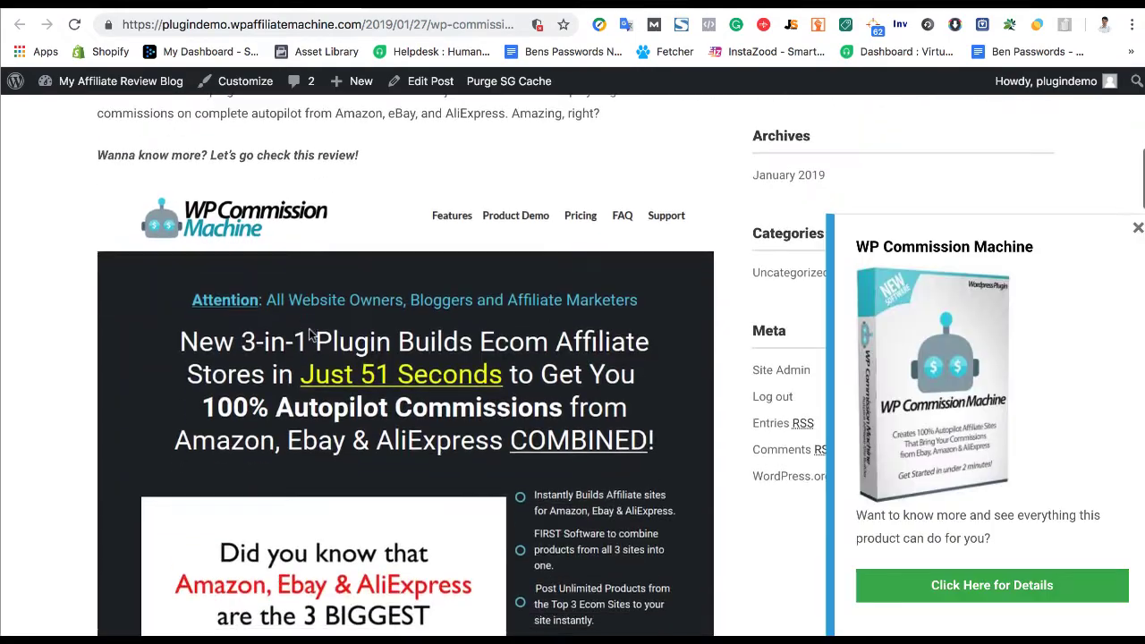
pyautogui.scroll(-15, 309, 335)
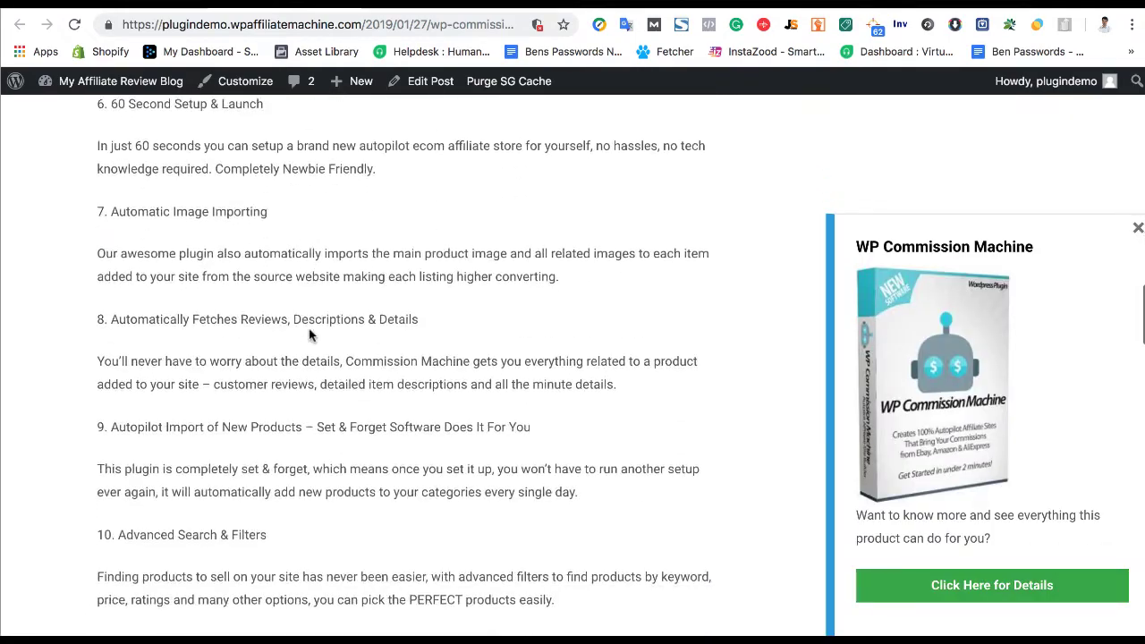
pyautogui.scroll(-19, 309, 331)
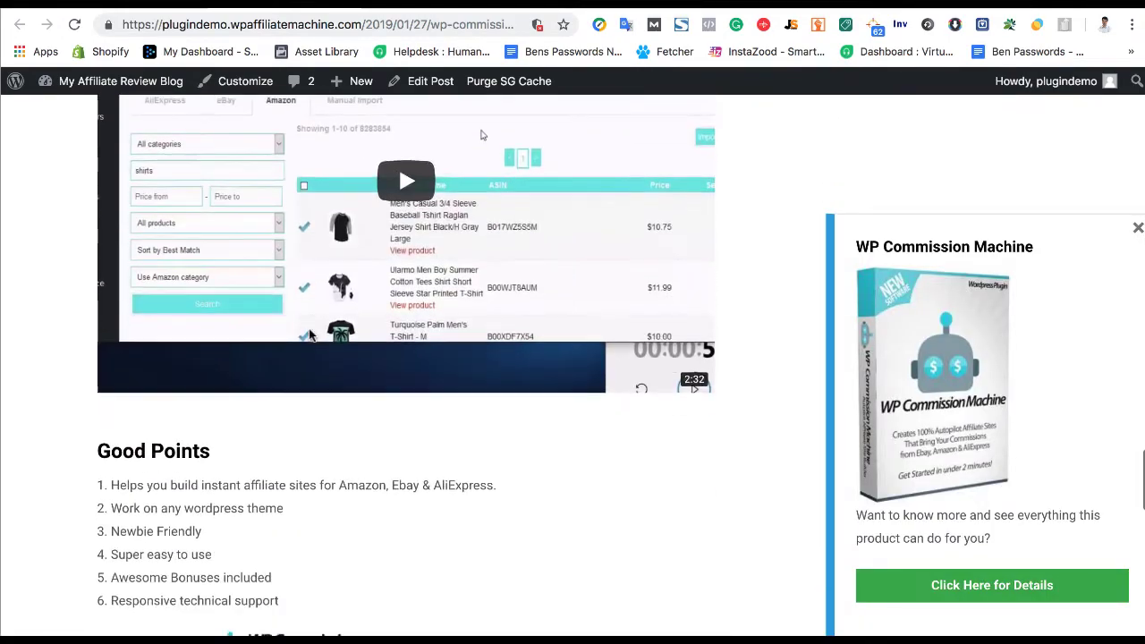
pyautogui.scroll(-10, 348, 357)
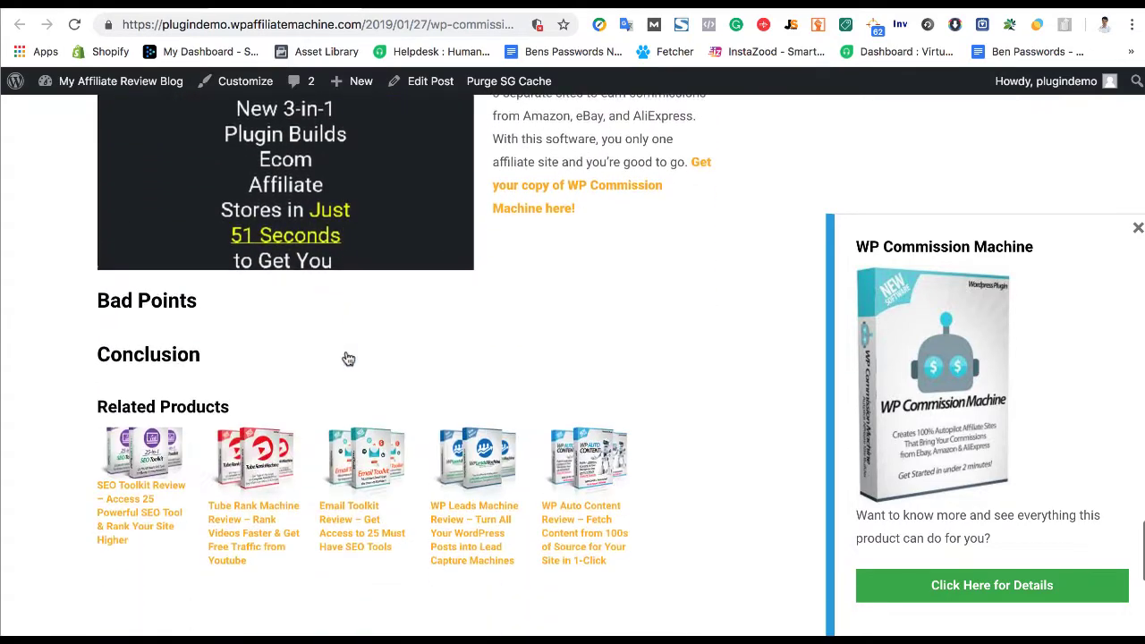
pyautogui.scroll(-4, 348, 358)
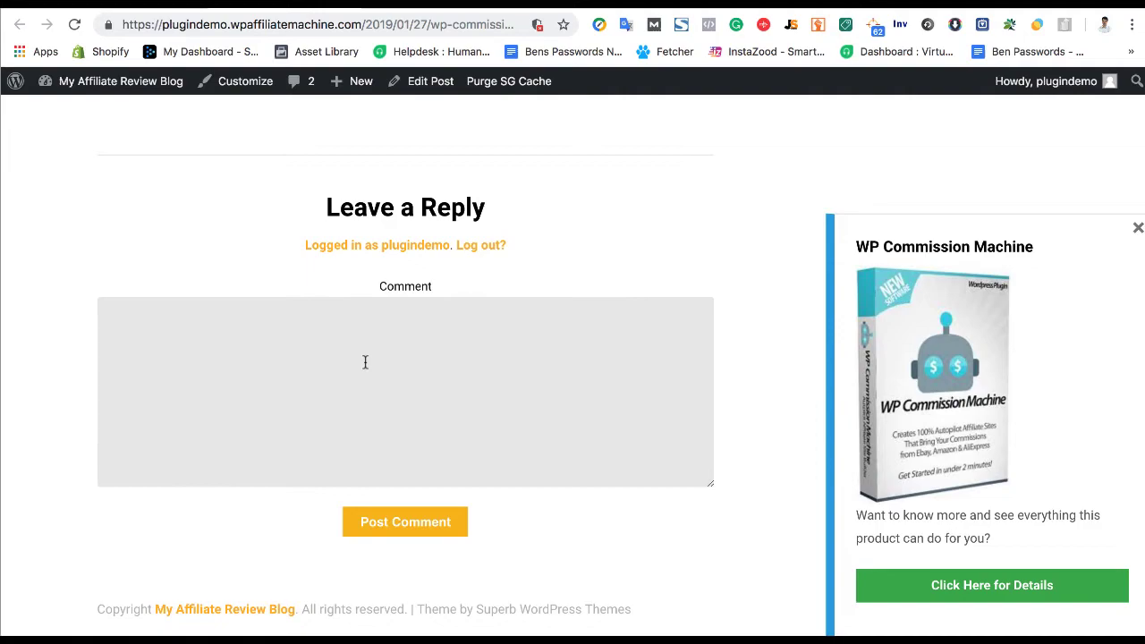
pyautogui.scroll(15, 365, 361)
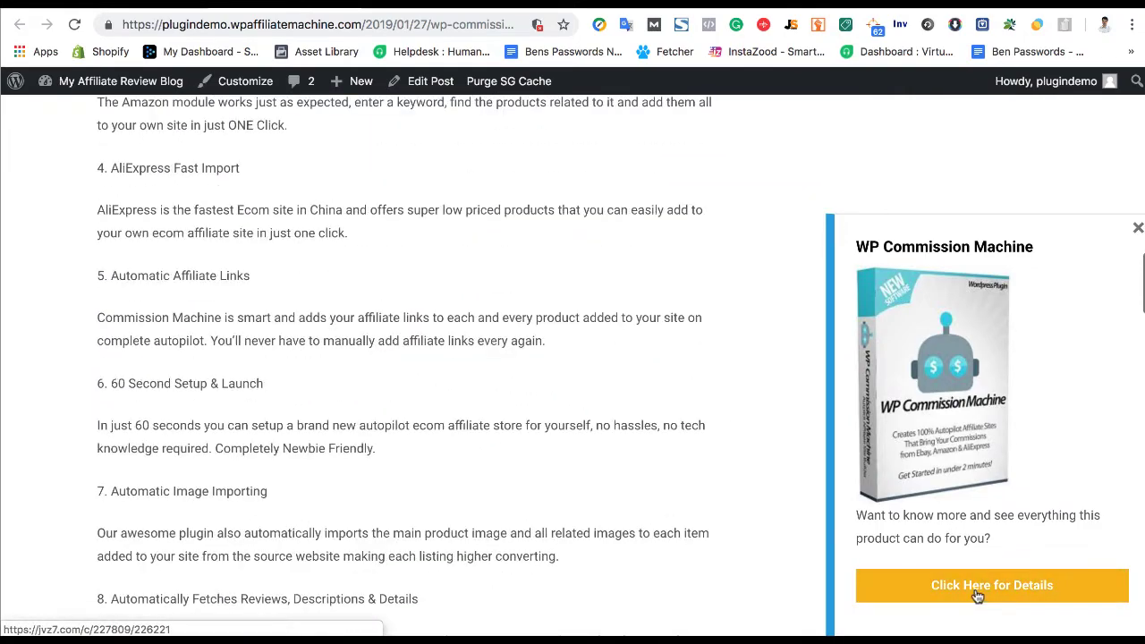
pyautogui.scroll(10, 440, 293)
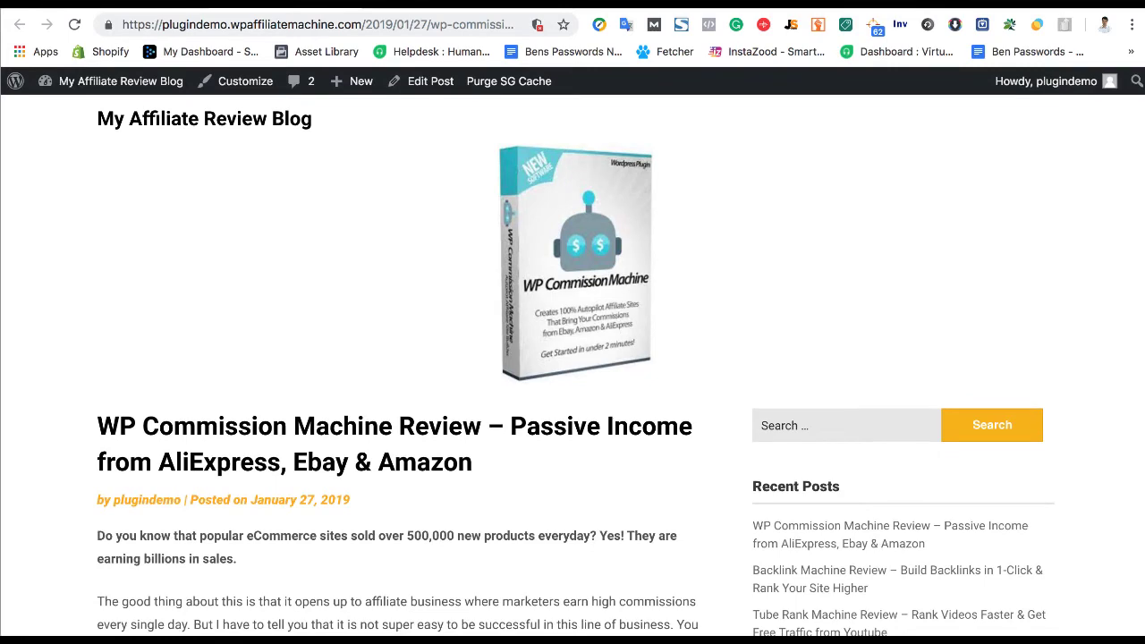
pyautogui.press('super+w')
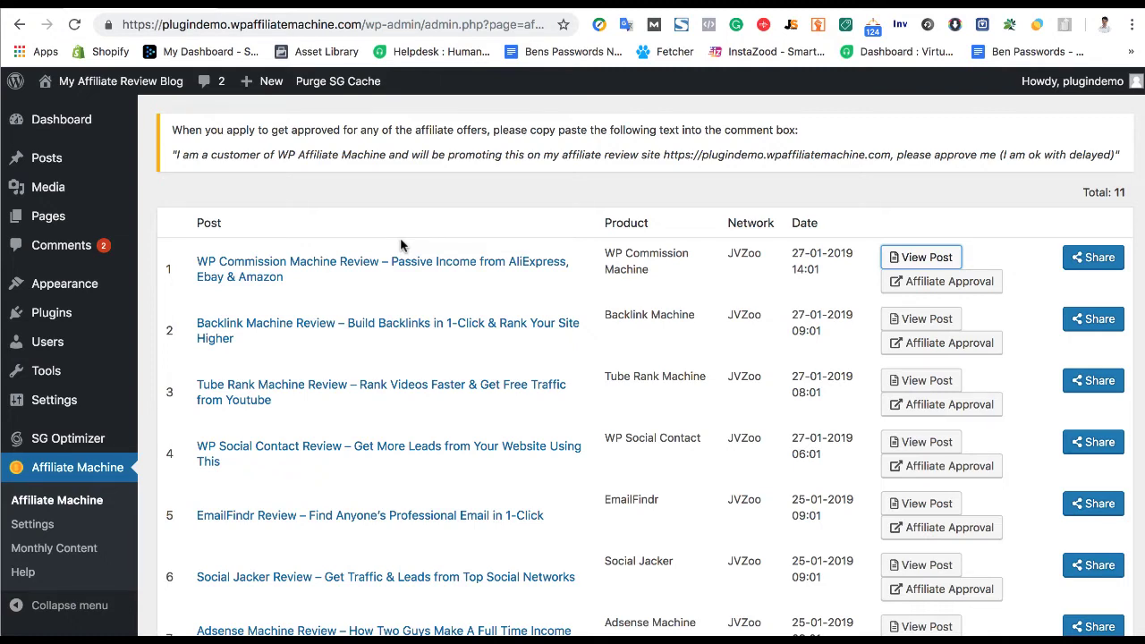
# Step: Scroll through the 11 imported review posts in the Imported Posts table
pyautogui.scroll(-5, 374, 340)
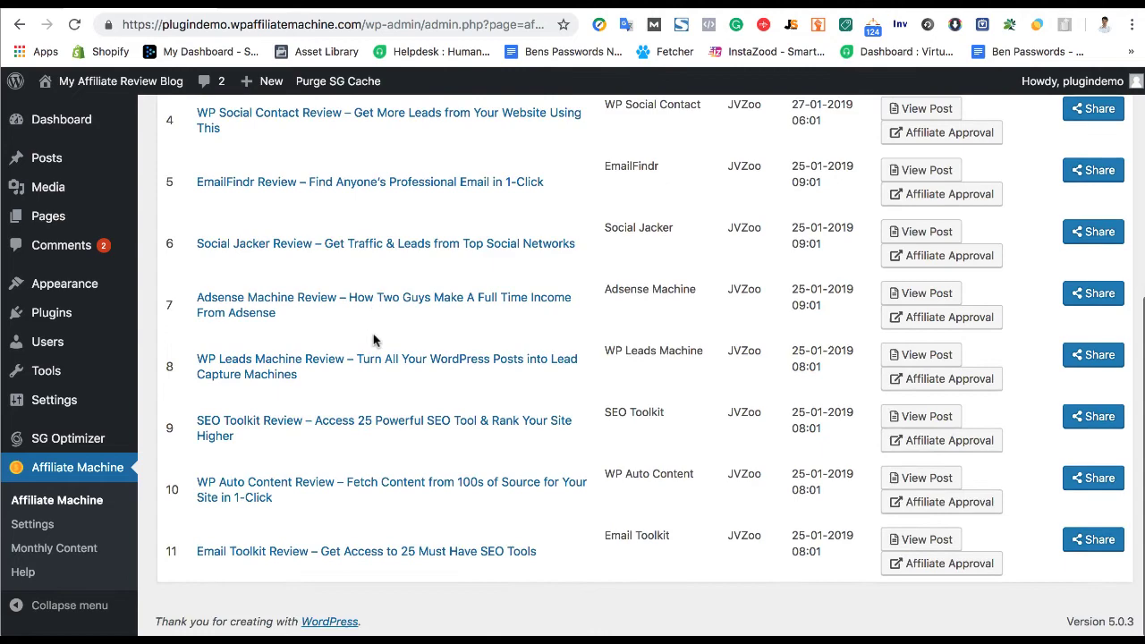
pyautogui.scroll(6, 374, 340)
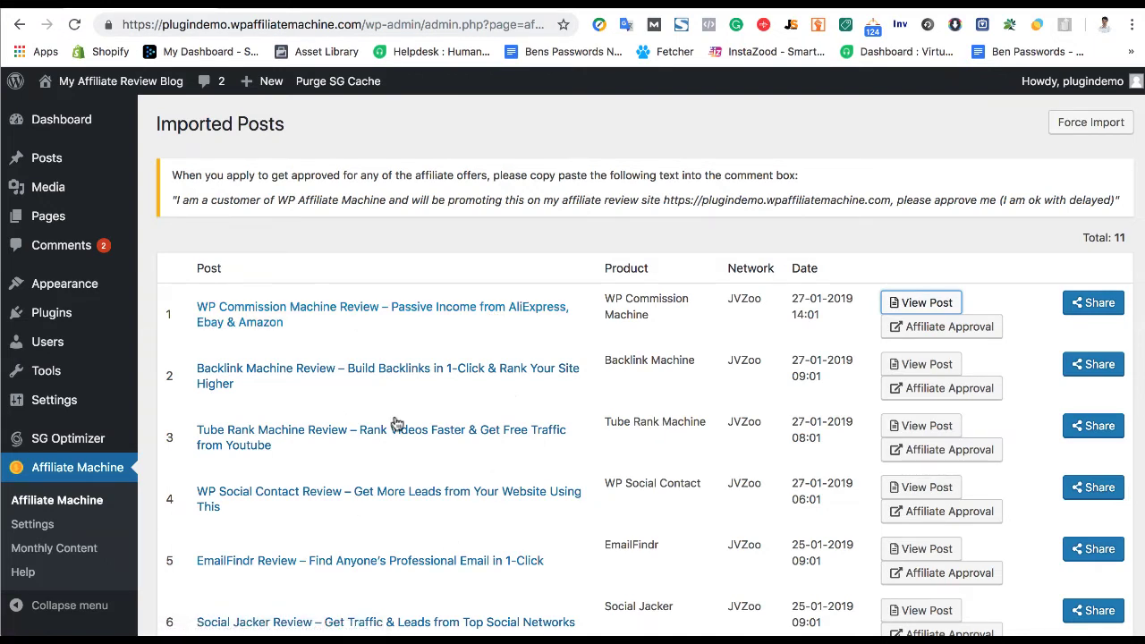
pyautogui.scroll(-1, 322, 492)
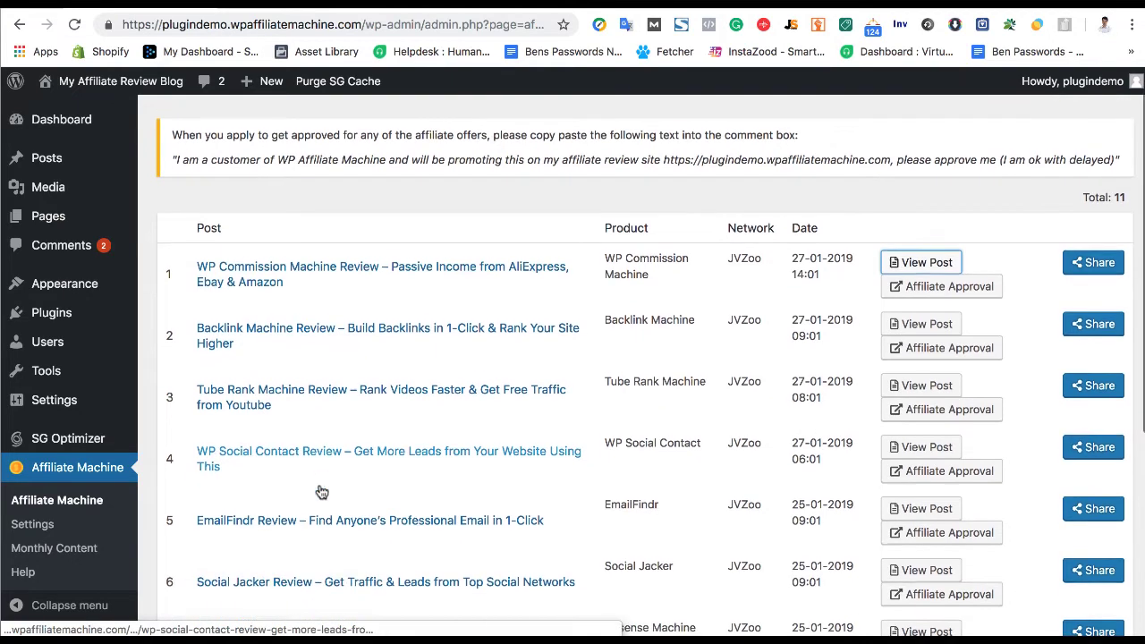
pyautogui.scroll(1, 314, 483)
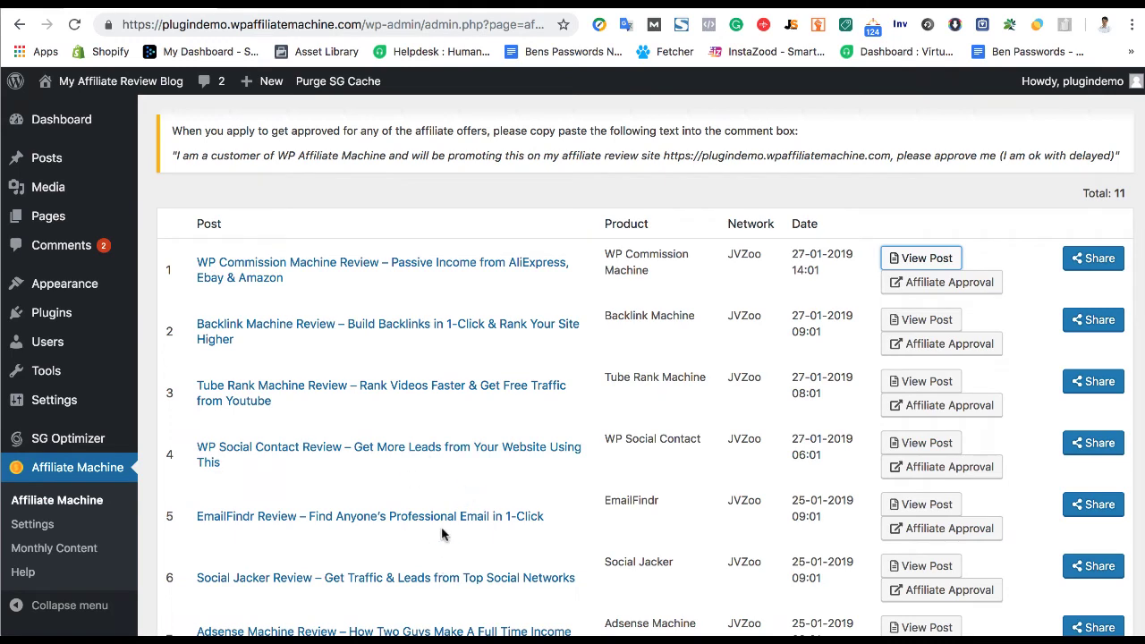
pyautogui.scroll(1, 456, 447)
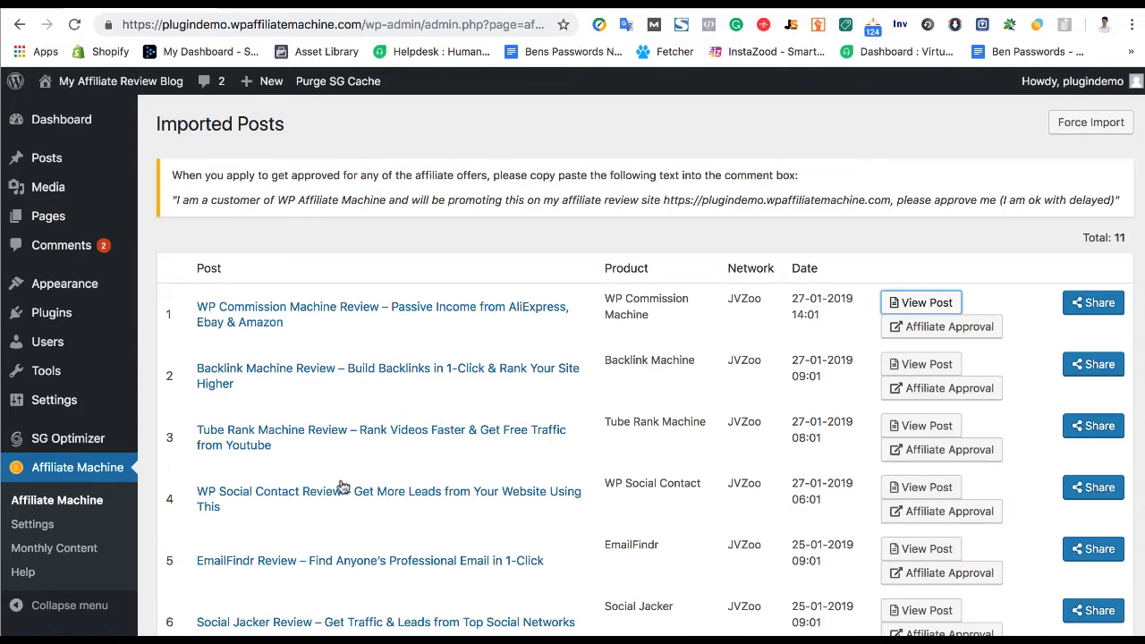
pyautogui.scroll(-5, 340, 472)
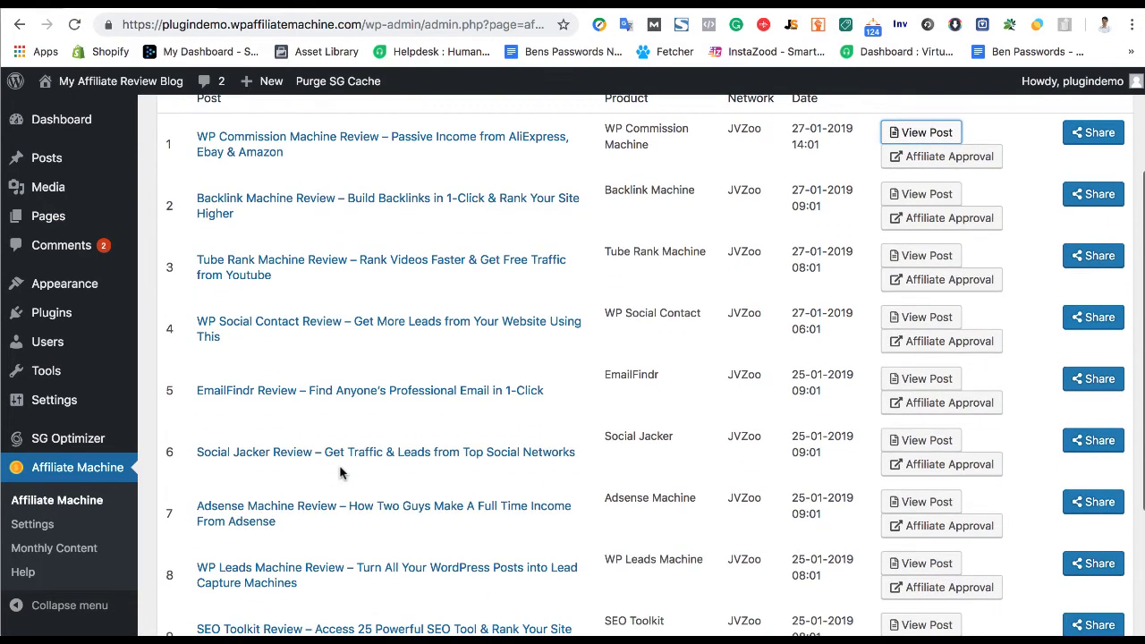
pyautogui.scroll(-1, 340, 472)
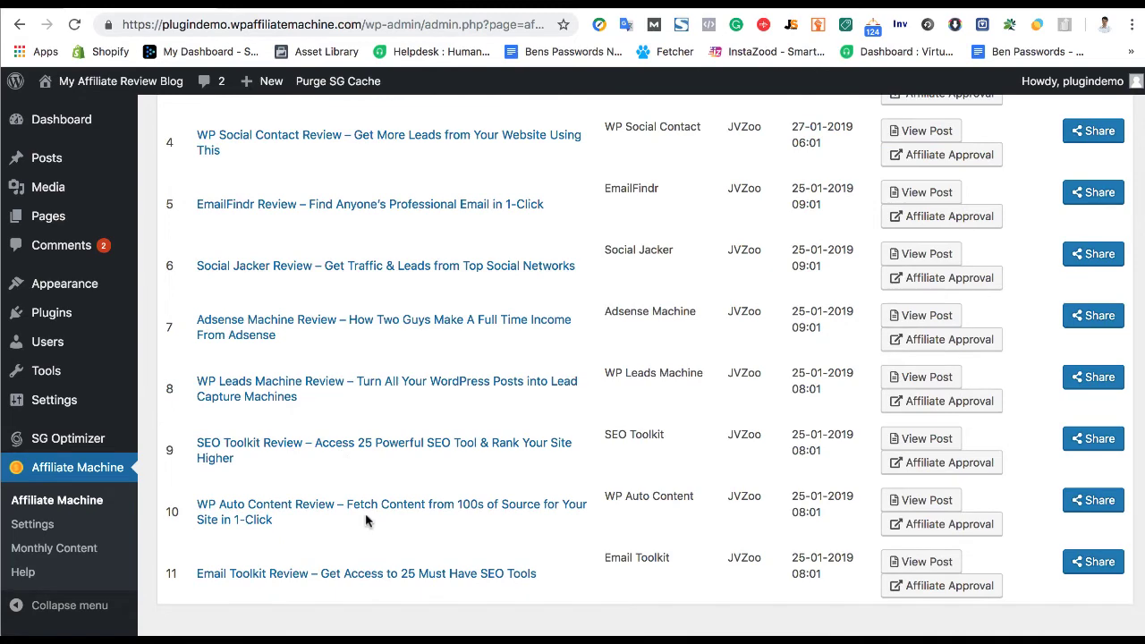
pyautogui.scroll(5, 454, 230)
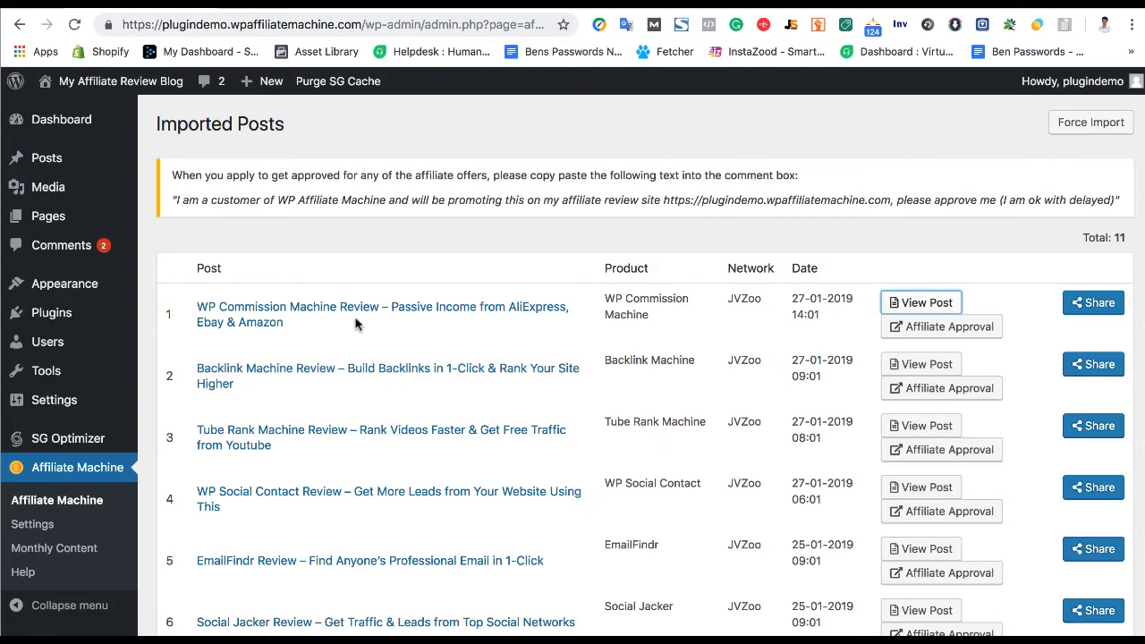
# Step: Finish reviewing the table and switch to the WP Commission Machine Review post
pyautogui.scroll(-3, 352, 396)
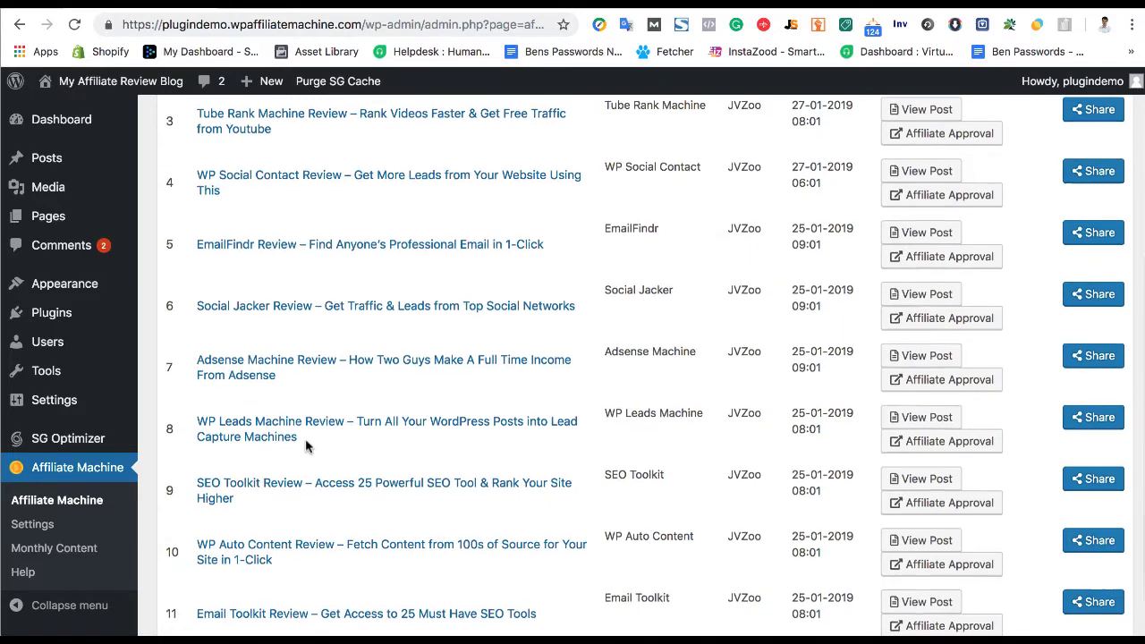
pyautogui.scroll(-2, 304, 441)
pyautogui.scroll(5, 305, 439)
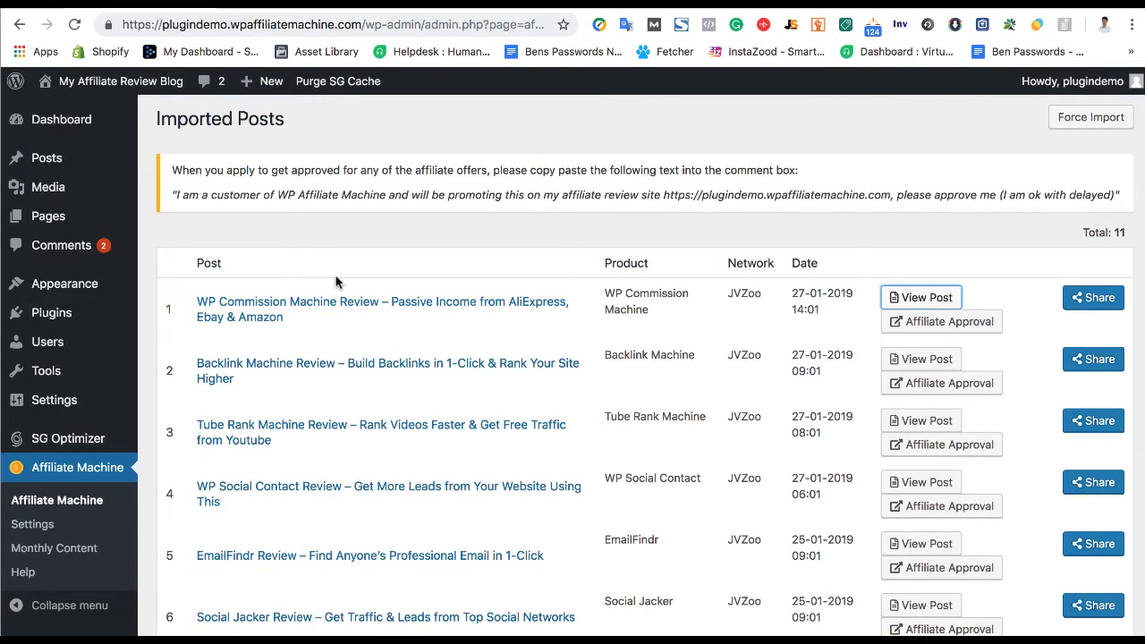
pyautogui.scroll(-4, 319, 510)
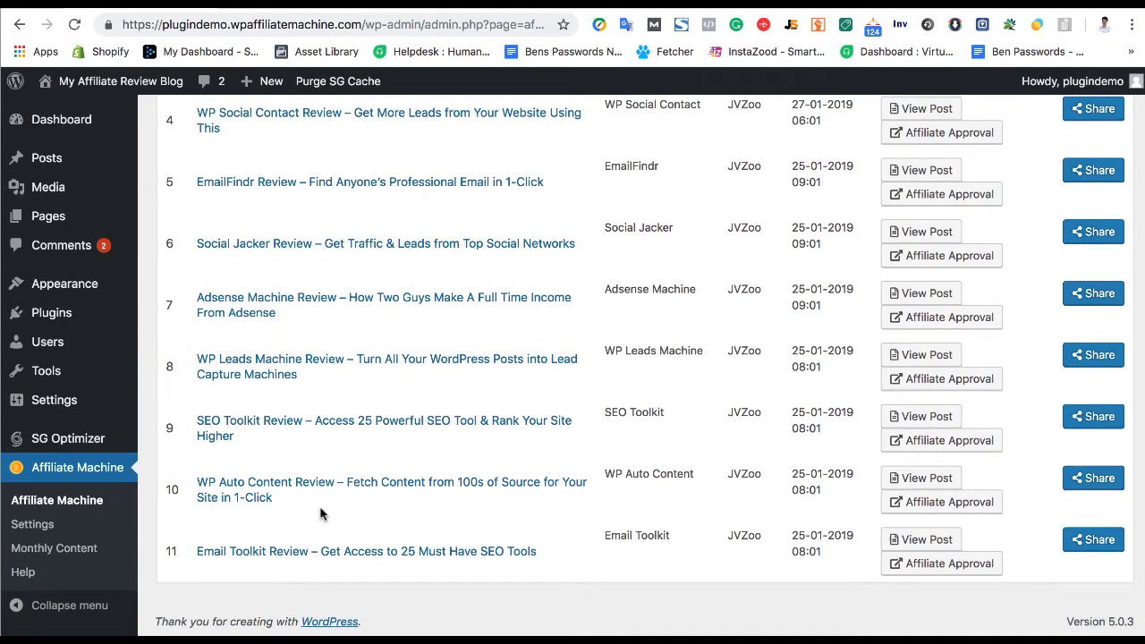
pyautogui.scroll(4, 302, 428)
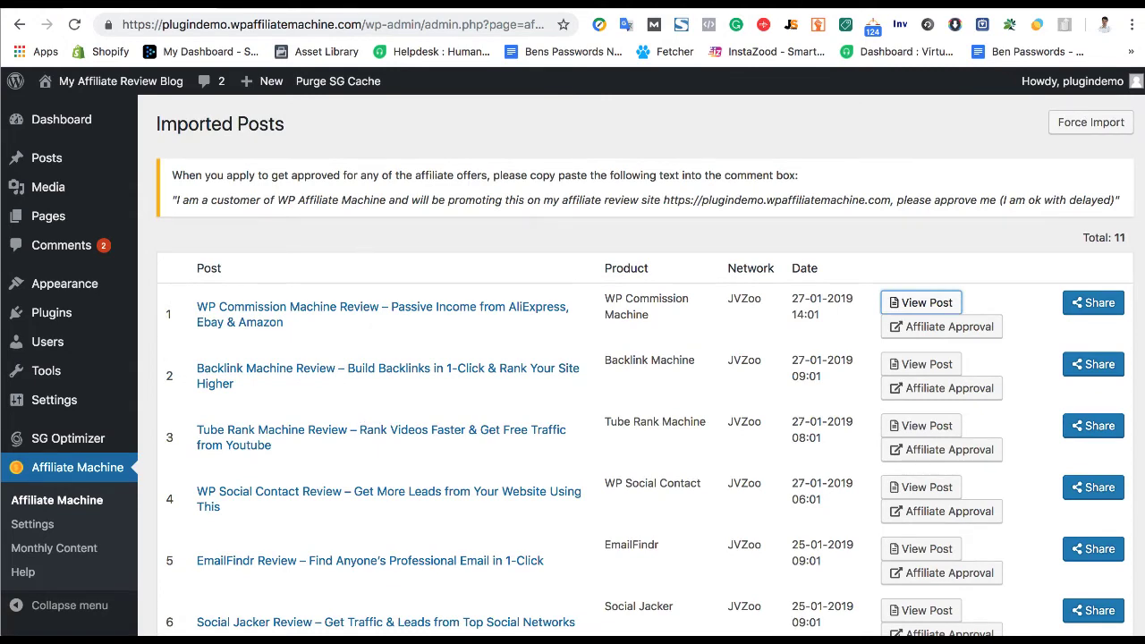
pyautogui.hotkey('ctrl', 'Tab')
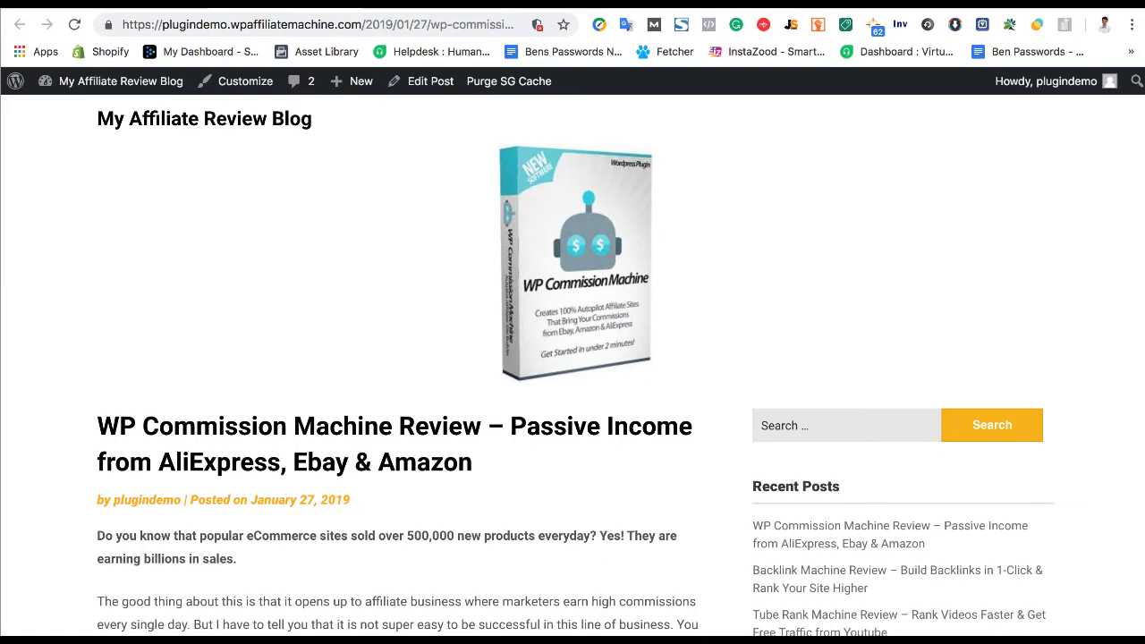
# Step: Switch to the Convertri sales page and highlight the Install Plugin feature
pyautogui.click(895, 4)
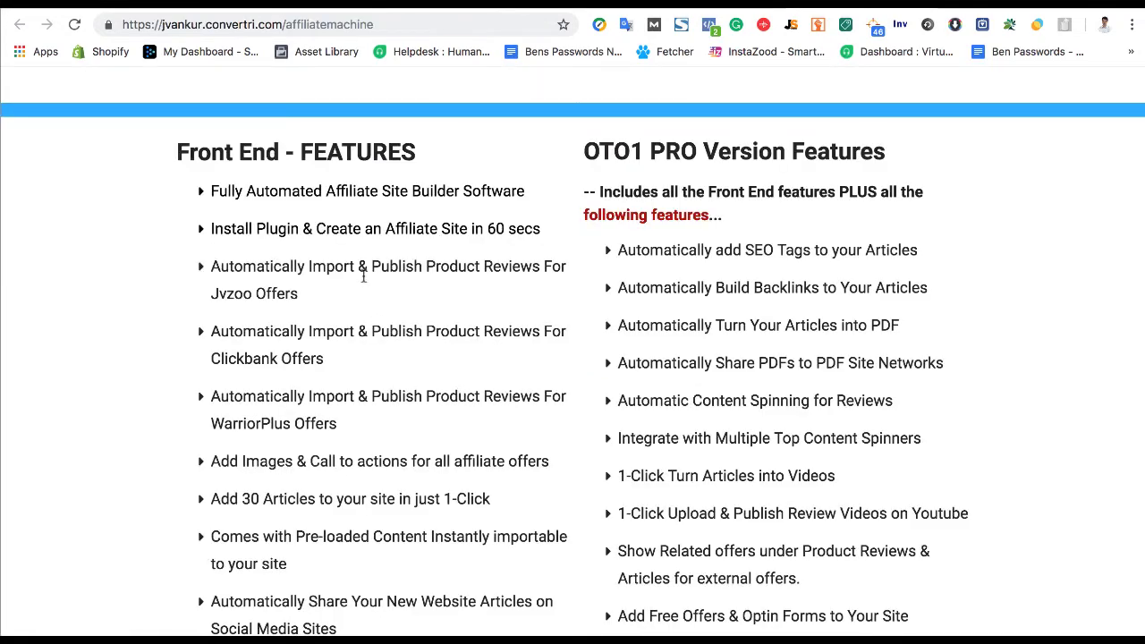
pyautogui.scroll(-2, 255, 222)
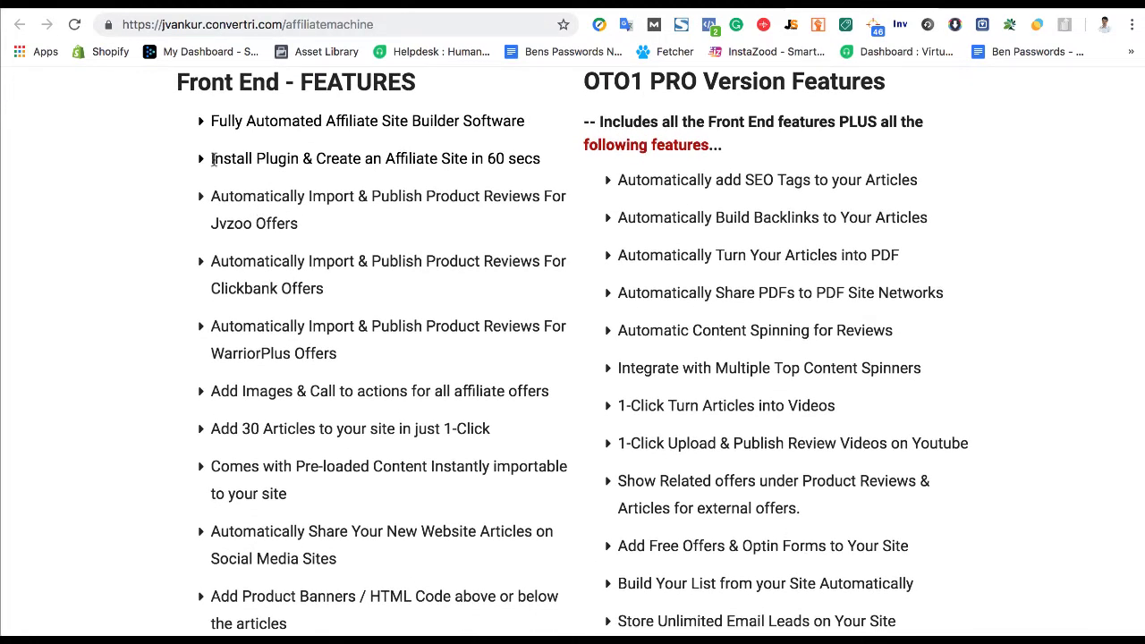
pyautogui.moveTo(211, 159); pyautogui.dragTo(546, 160)
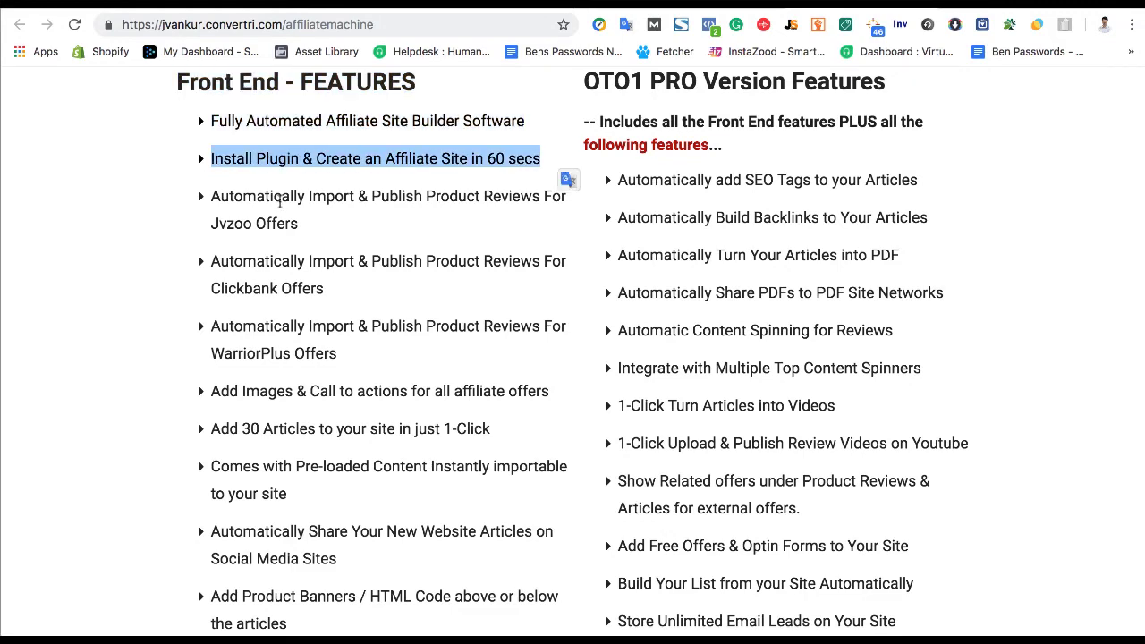
pyautogui.click(279, 202)
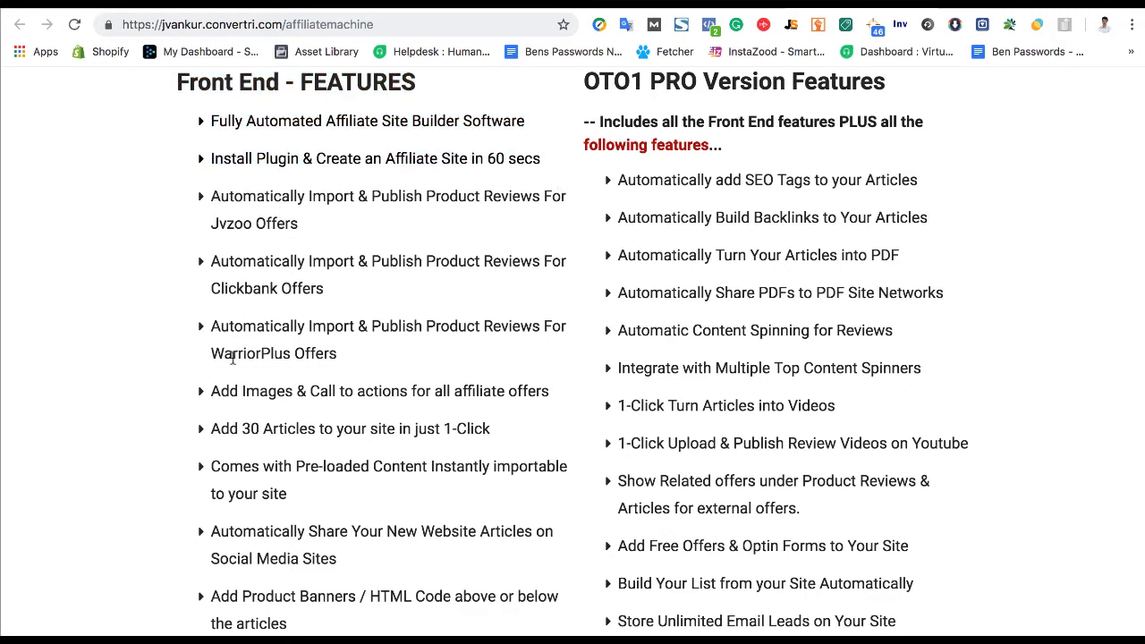
pyautogui.scroll(-2, 233, 357)
# Step: Highlight the images/call-to-action, 30 Articles, social sharing, Guaranteed Approvals and 50%-100% features
pyautogui.moveTo(242, 334); pyautogui.dragTo(374, 332)
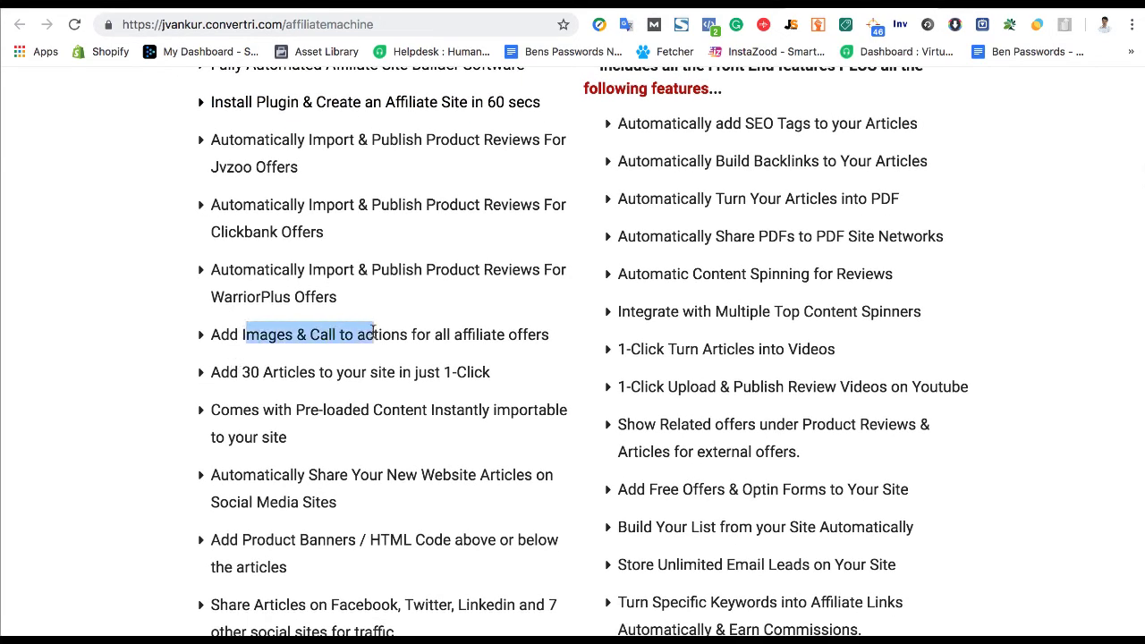
pyautogui.moveTo(241, 372); pyautogui.dragTo(422, 374)
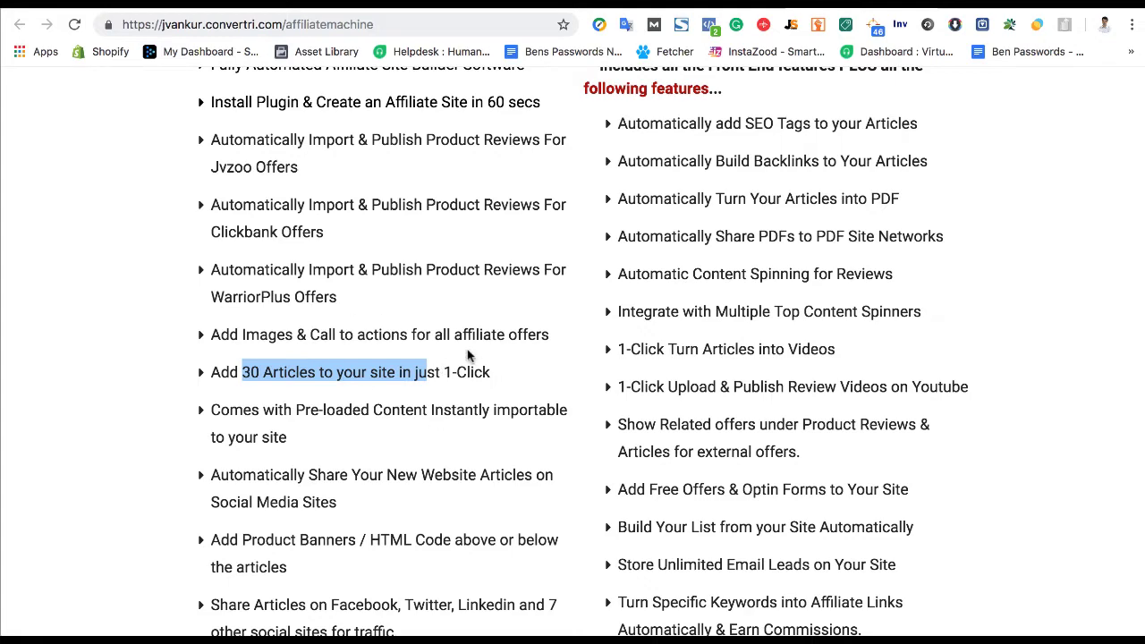
pyautogui.scroll(-5, 467, 356)
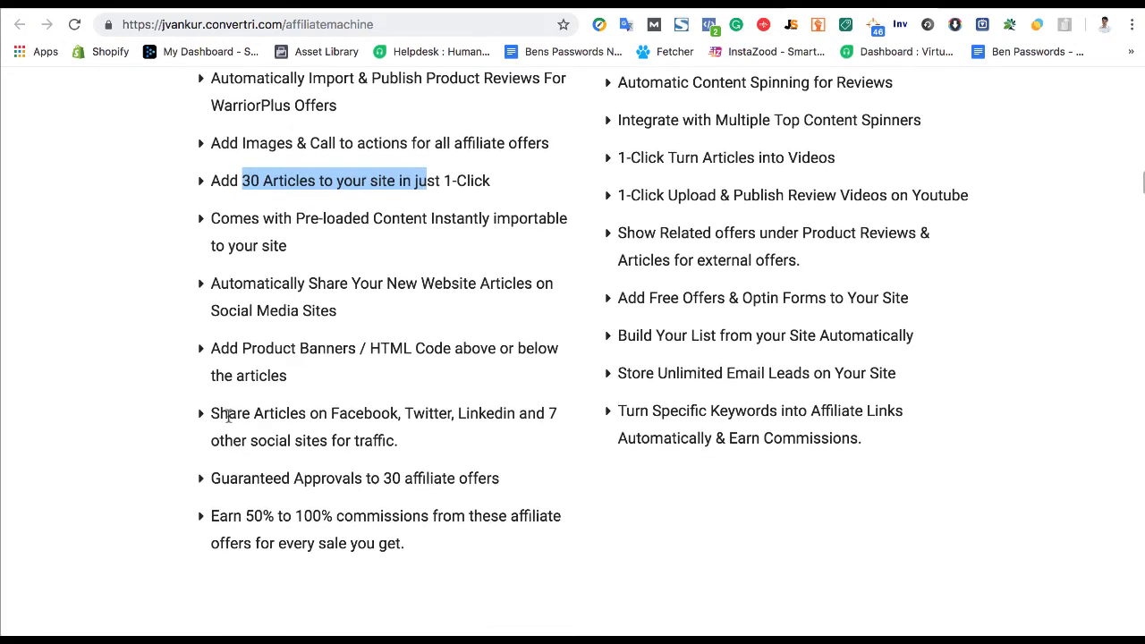
pyautogui.moveTo(236, 414); pyautogui.dragTo(416, 415)
pyautogui.click(280, 477)
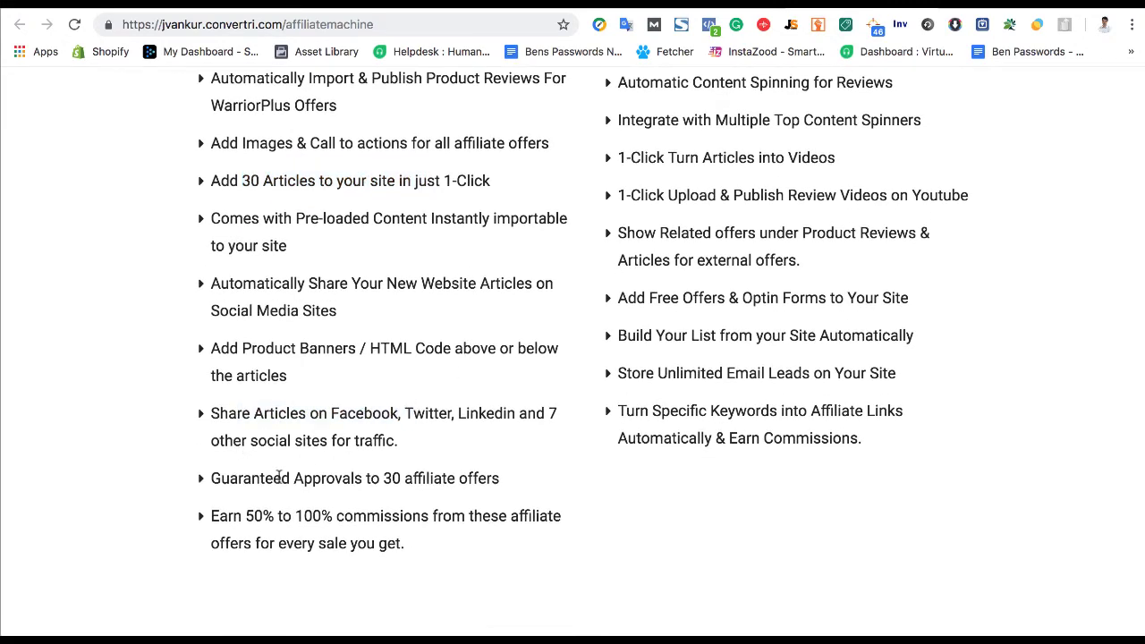
pyautogui.tripleClick(250, 479)
pyautogui.click(590, 418)
pyautogui.scroll(3, 588, 416)
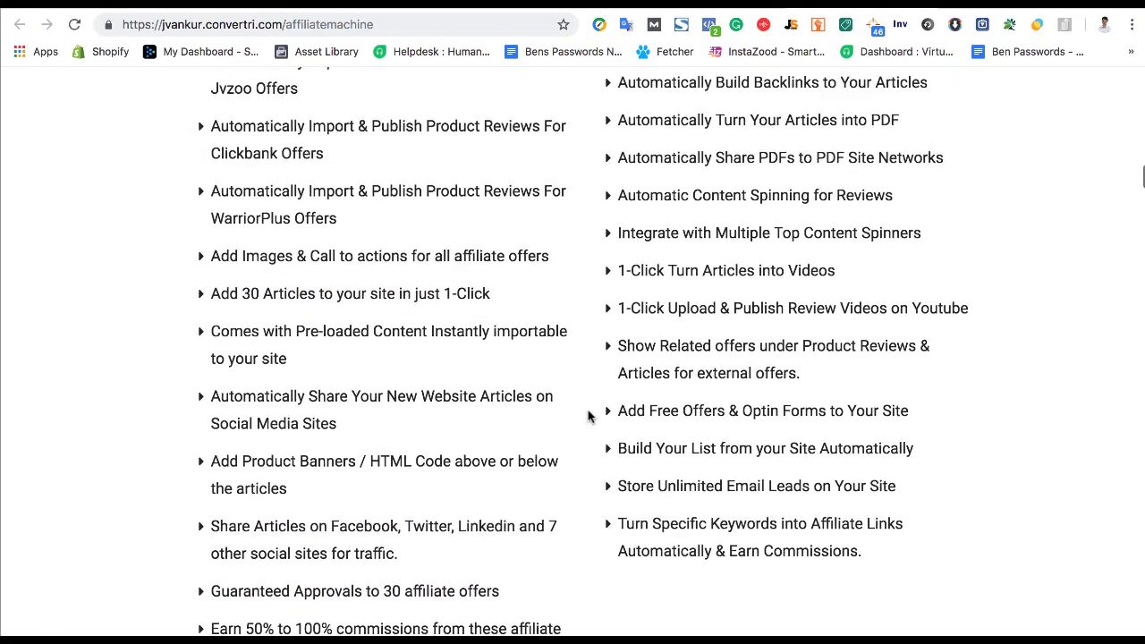
pyautogui.scroll(-1, 588, 416)
pyautogui.moveTo(244, 587); pyautogui.dragTo(336, 588)
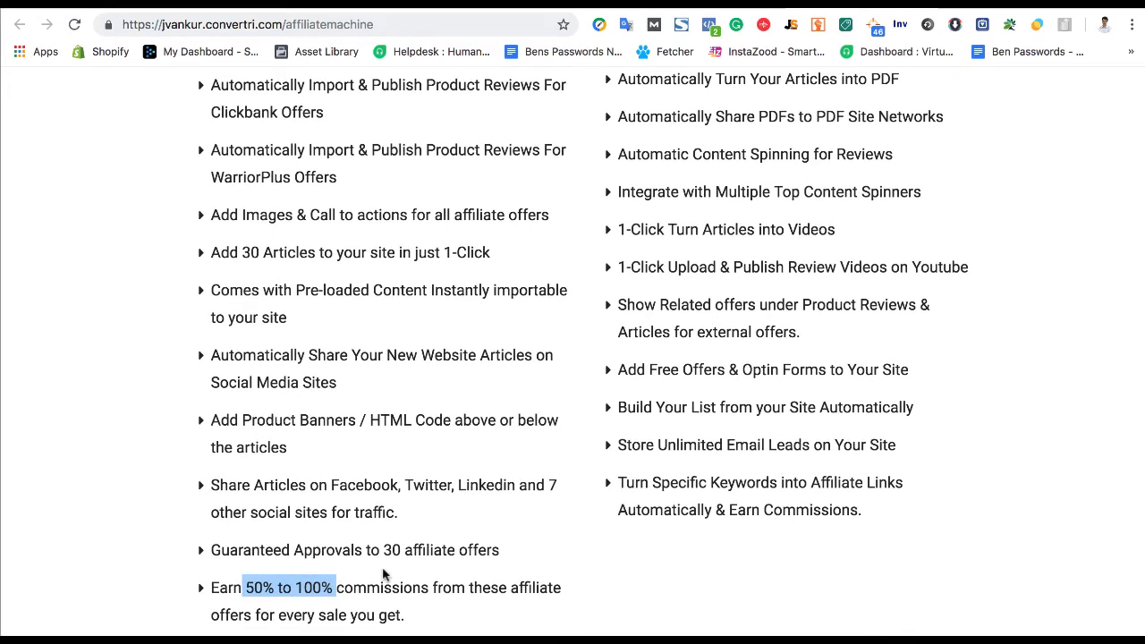
pyautogui.click(386, 574)
pyautogui.scroll(6, 557, 462)
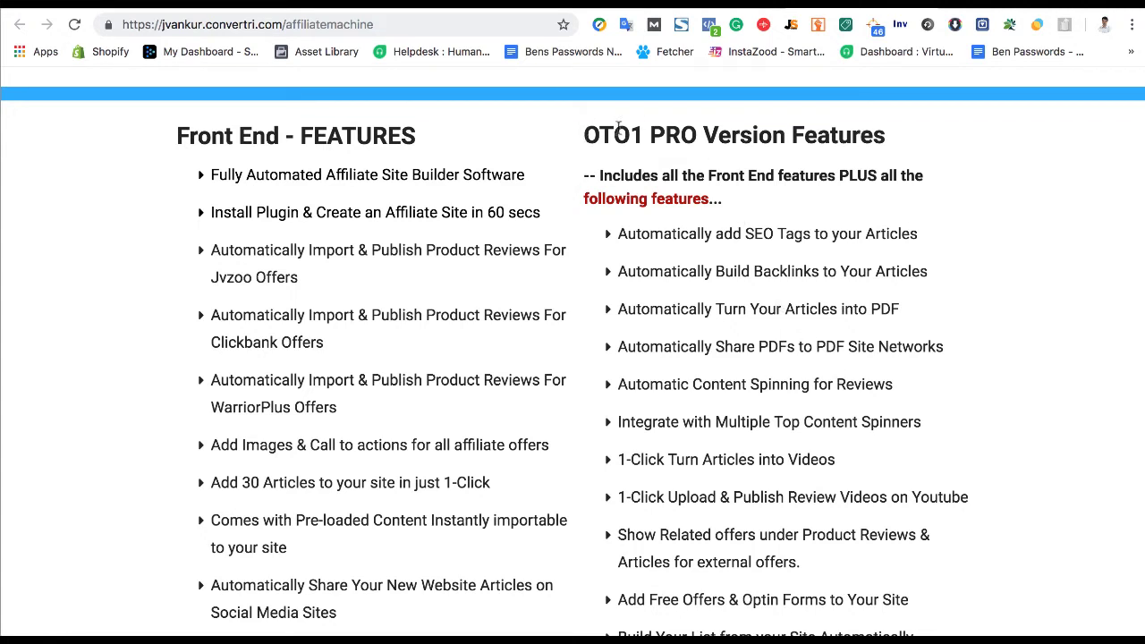
pyautogui.moveTo(584, 134); pyautogui.dragTo(642, 134)
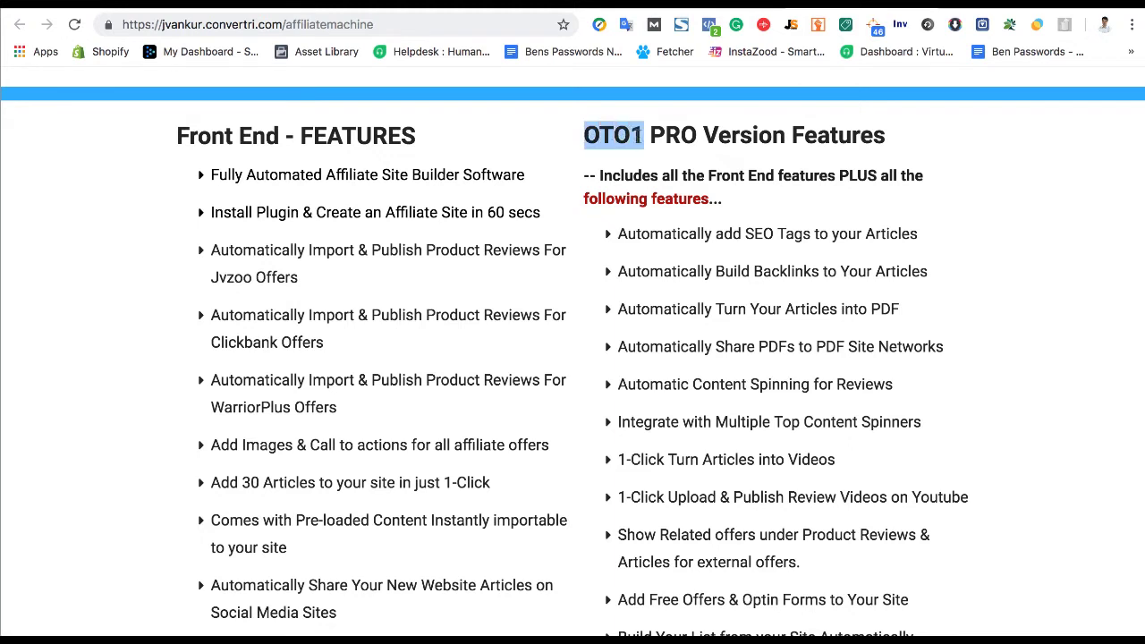
pyautogui.click(637, 259)
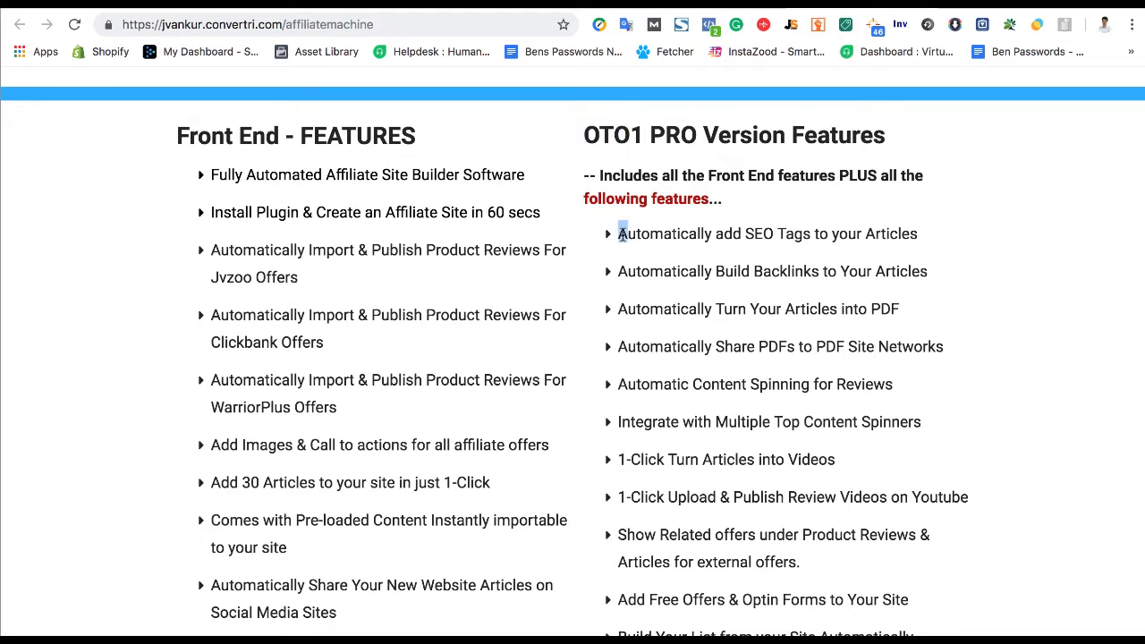
pyautogui.moveTo(618, 233); pyautogui.dragTo(886, 237)
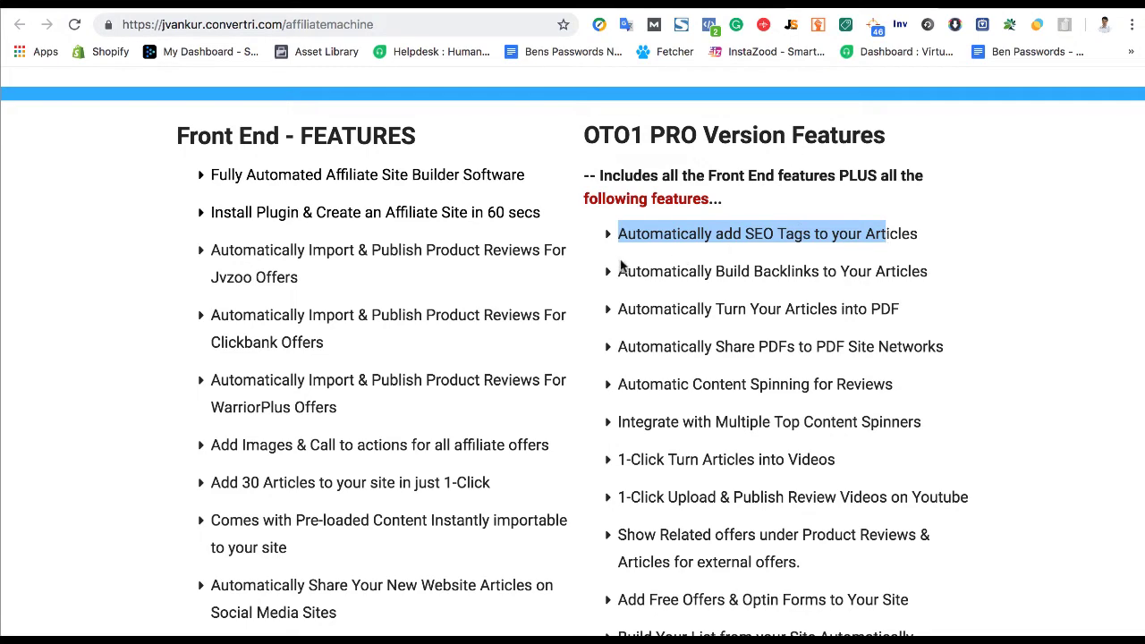
pyautogui.doubleClick(624, 270)
pyautogui.moveTo(749, 265); pyautogui.dragTo(911, 273)
pyautogui.scroll(-1, 744, 288)
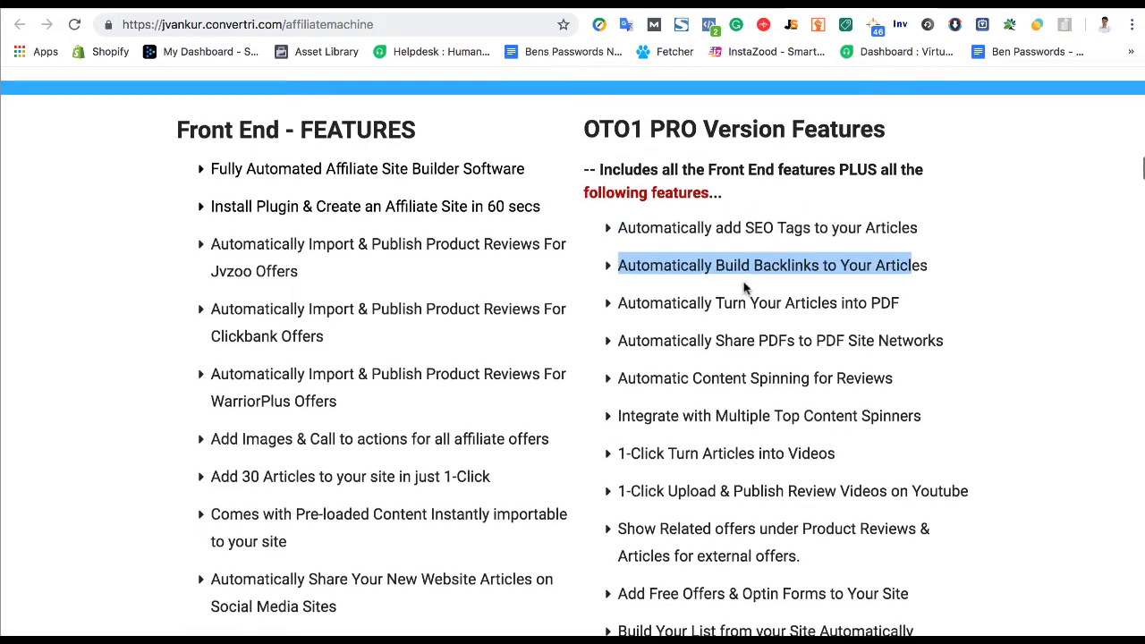
pyautogui.moveTo(663, 269); pyautogui.dragTo(899, 272)
pyautogui.click(728, 299)
pyautogui.scroll(-1, 749, 304)
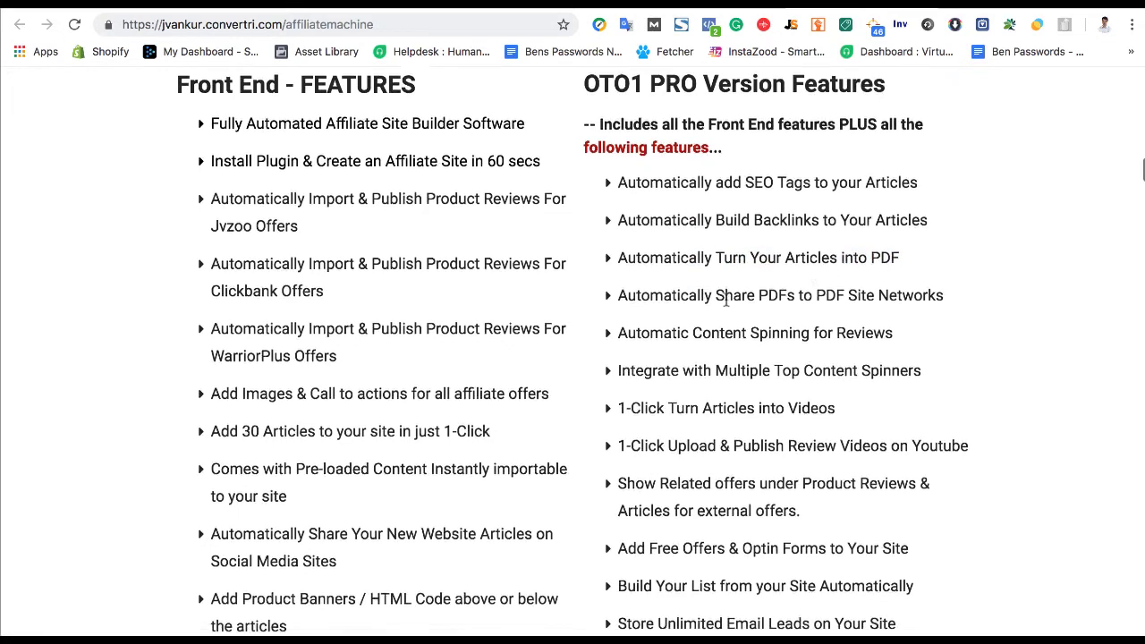
pyautogui.scroll(-1, 744, 303)
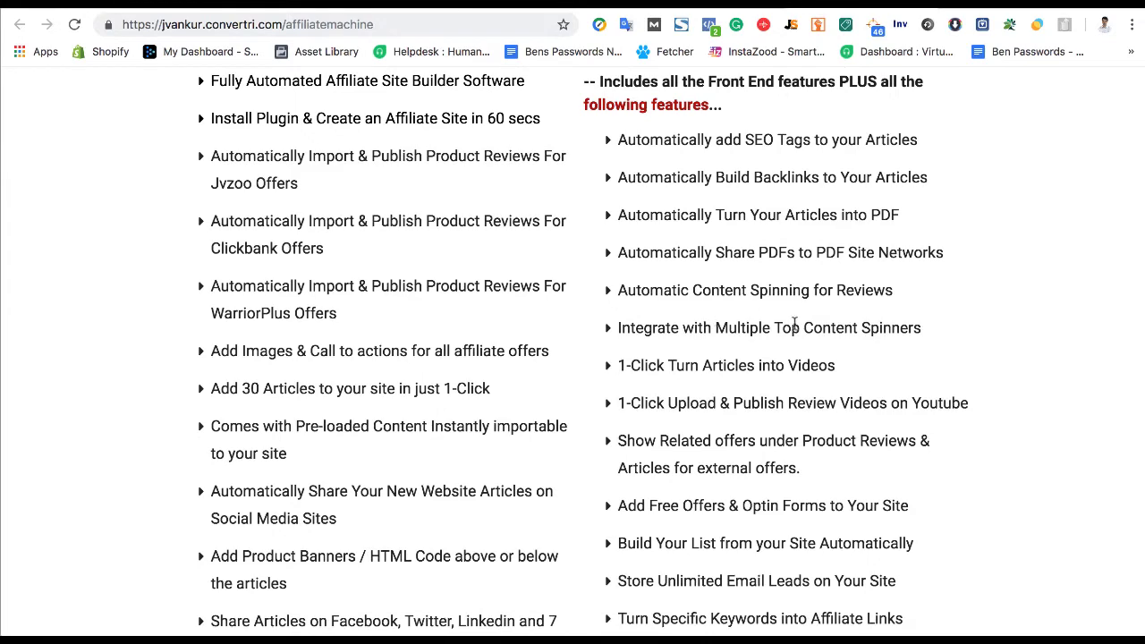
pyautogui.scroll(-1, 794, 326)
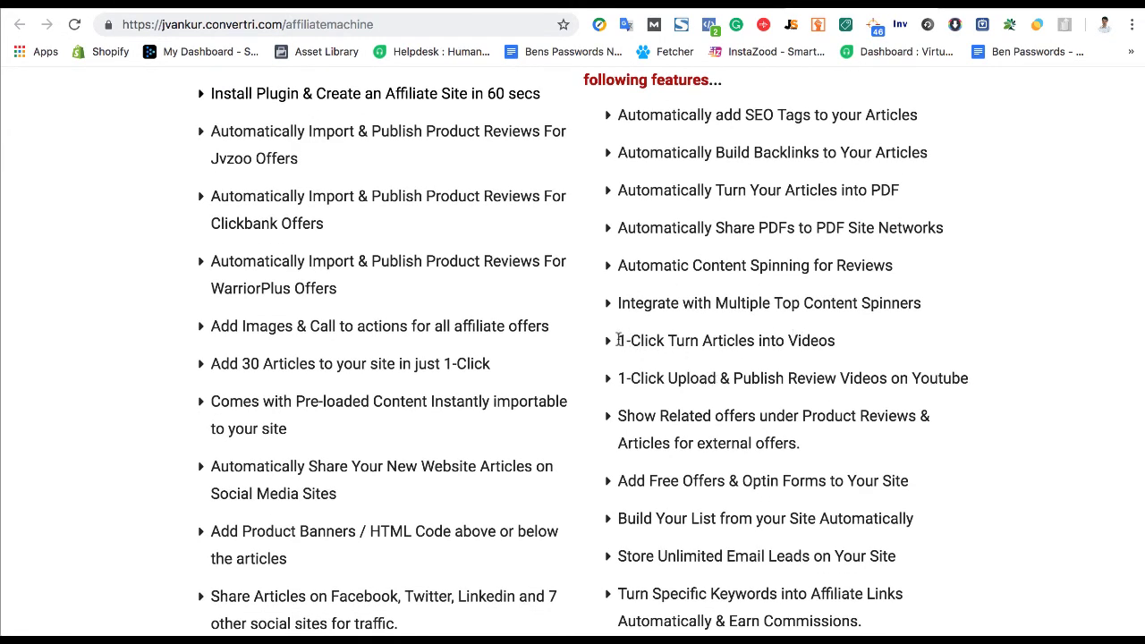
pyautogui.moveTo(617, 340); pyautogui.dragTo(789, 341)
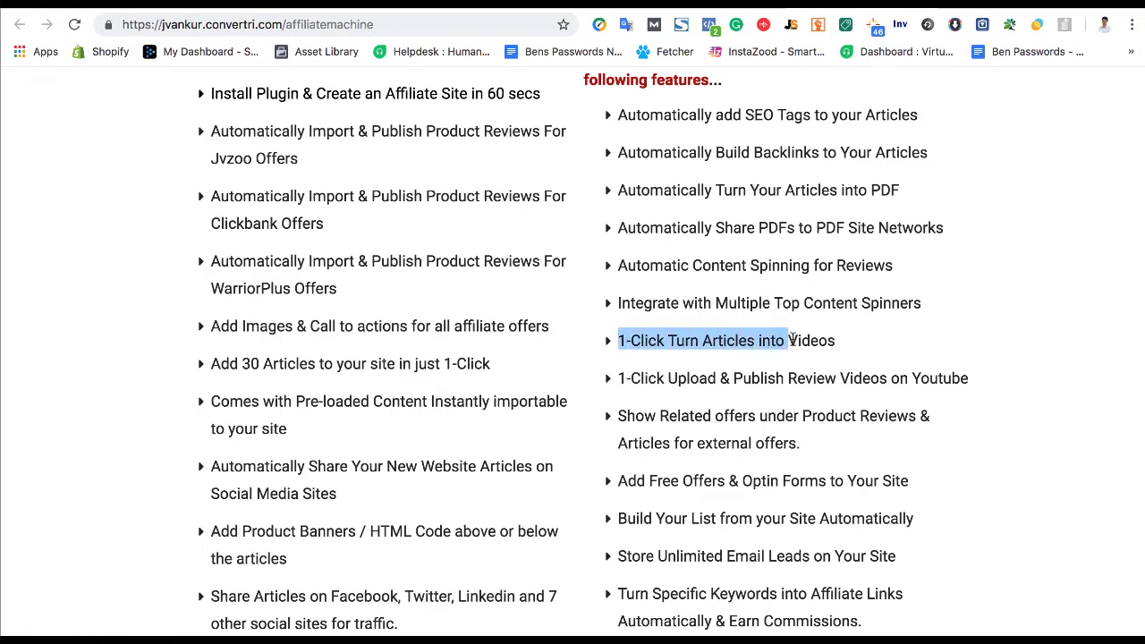
pyautogui.moveTo(628, 480); pyautogui.dragTo(800, 483)
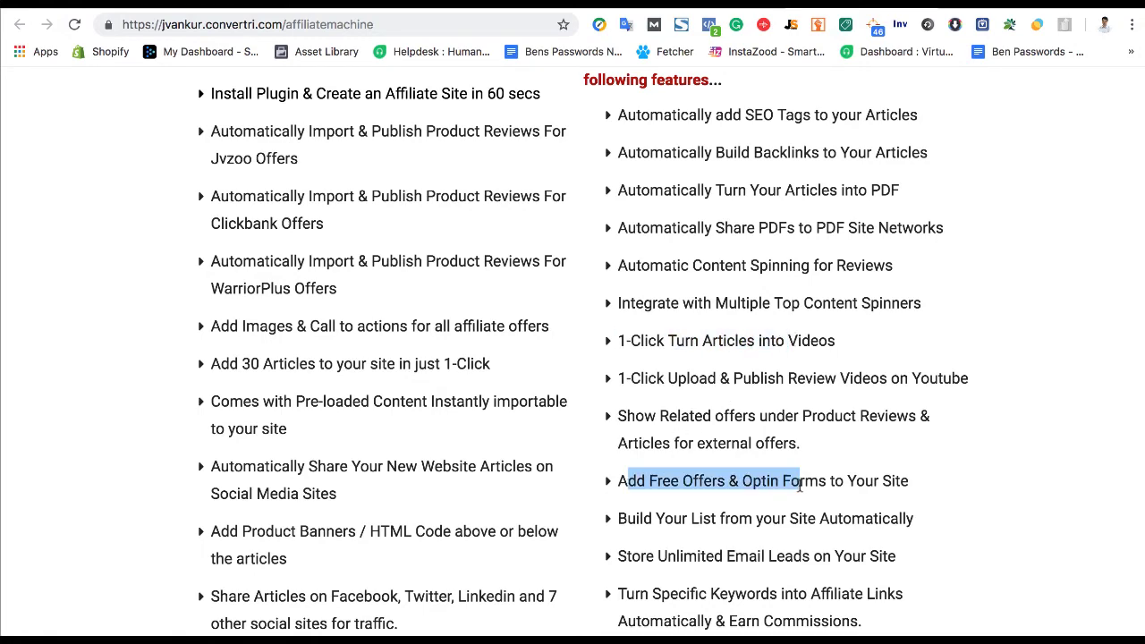
pyautogui.scroll(-3, 800, 484)
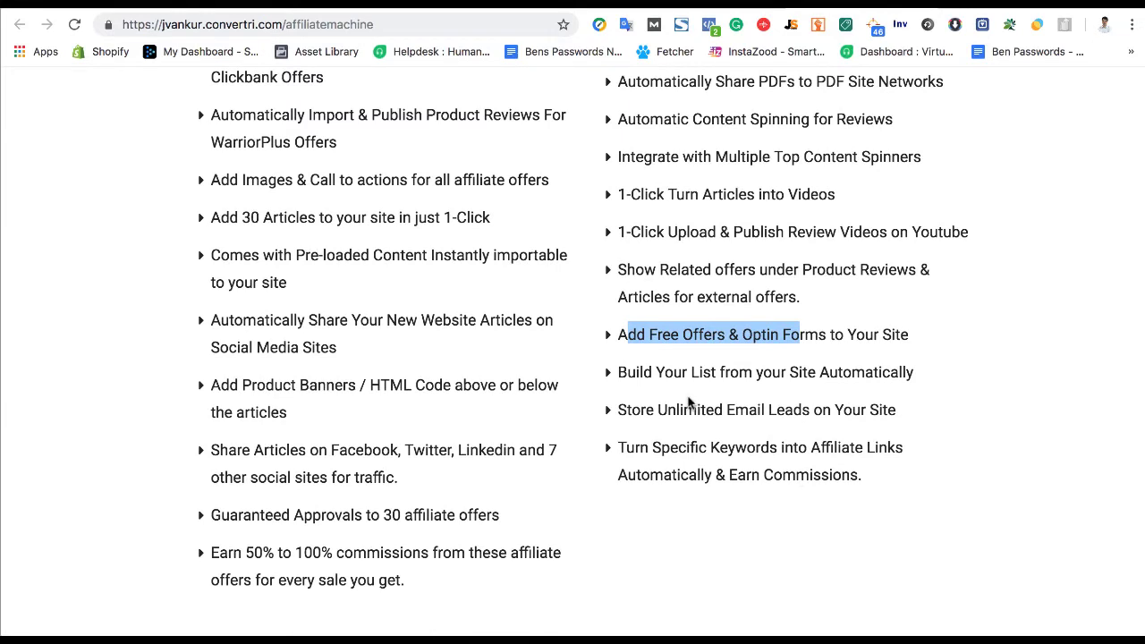
pyautogui.moveTo(627, 413); pyautogui.dragTo(836, 411)
pyautogui.click(718, 468)
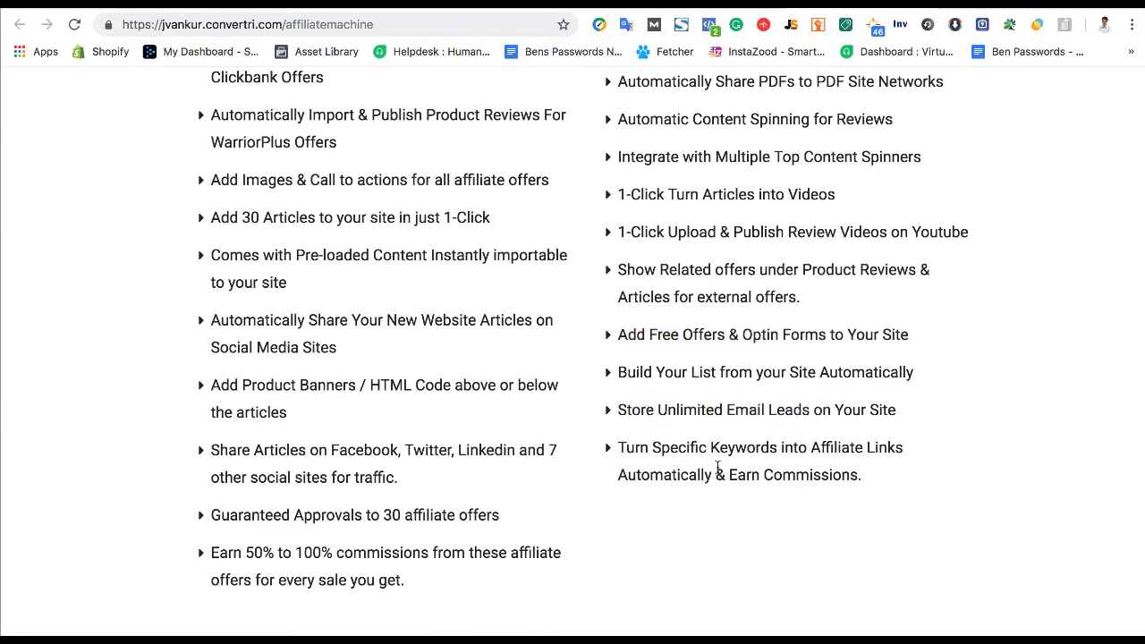
pyautogui.moveTo(680, 449); pyautogui.dragTo(856, 449)
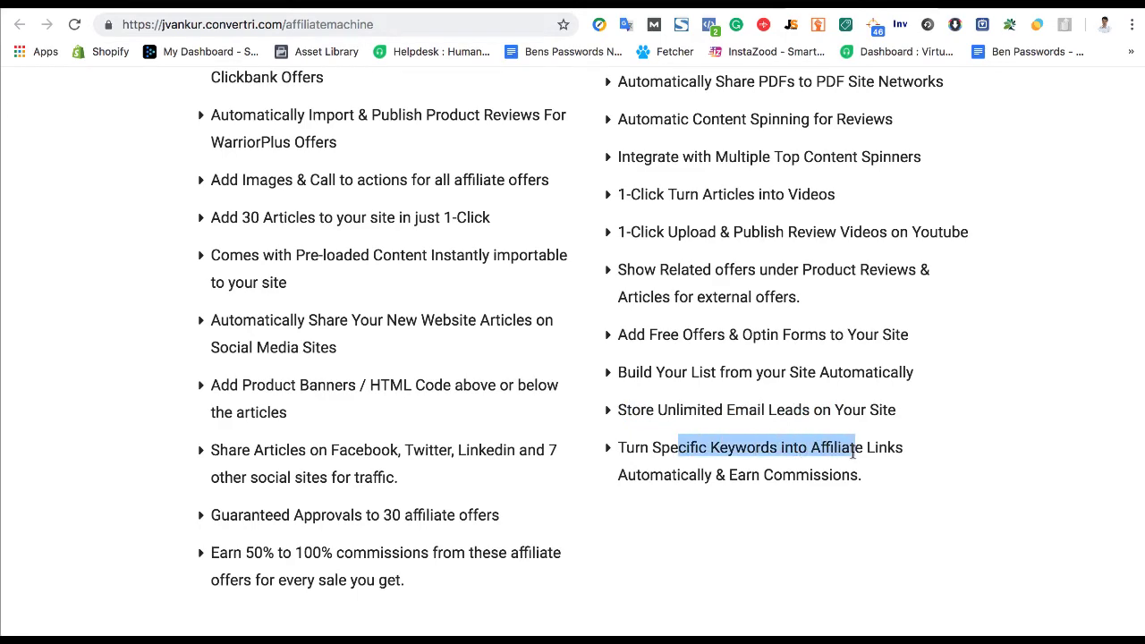
pyautogui.scroll(4, 852, 457)
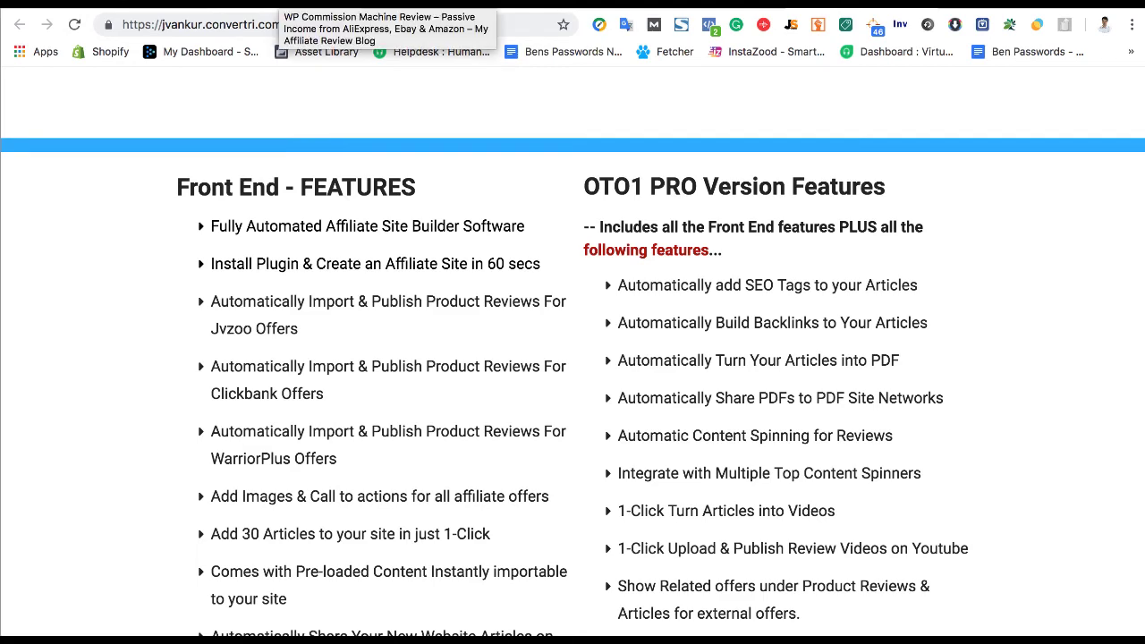
# Step: Switch back to the WordPress tab with Affiliate Machine's Imported Posts page
pyautogui.hotkey('ctrl', 'Tab')
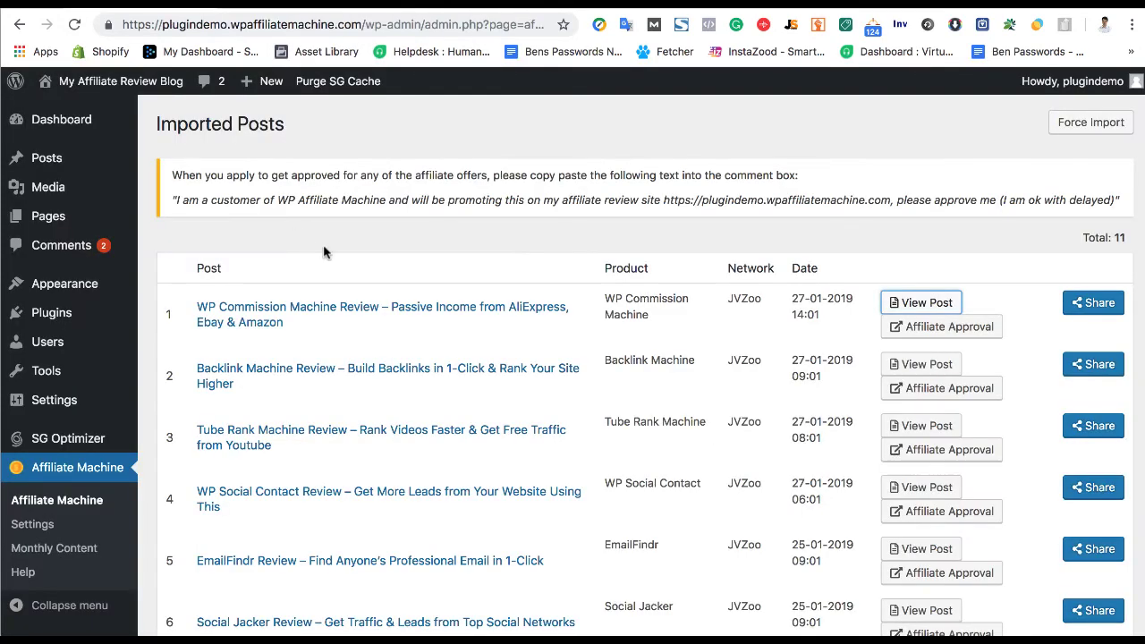